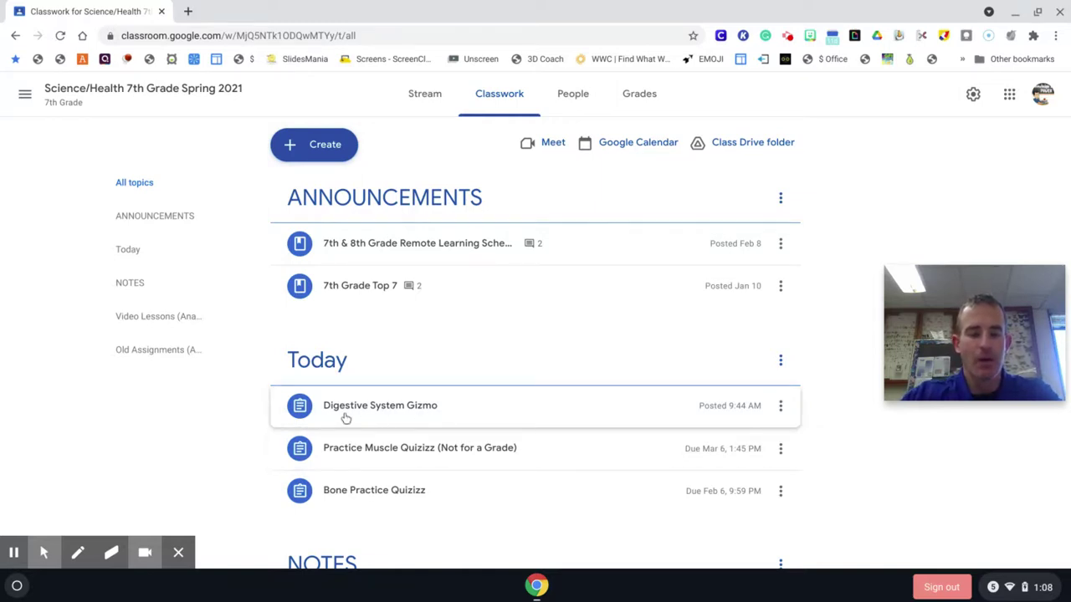
Expand the Digestive System Gizmo assignment and scroll down to its Gizmos link and Doc attachments
click(465, 408)
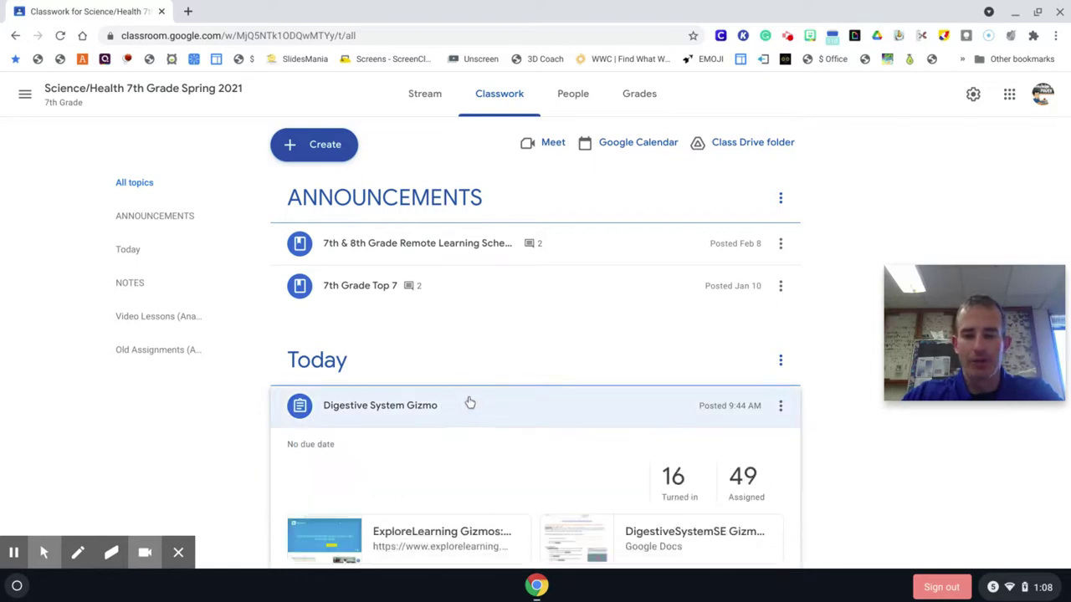
scroll(482, 369, down, 1)
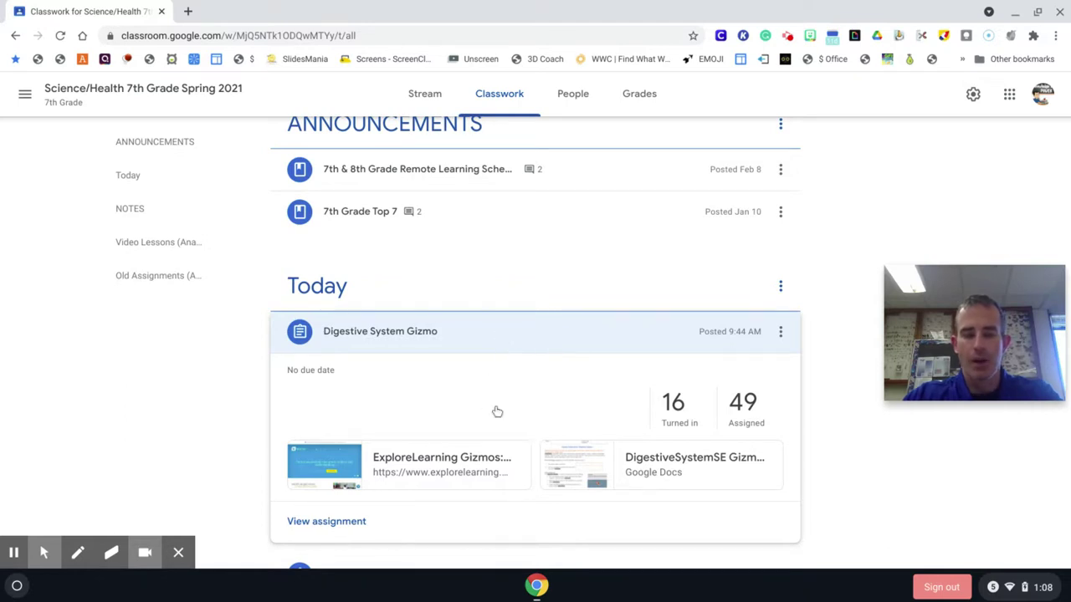
scroll(469, 397, down, 1)
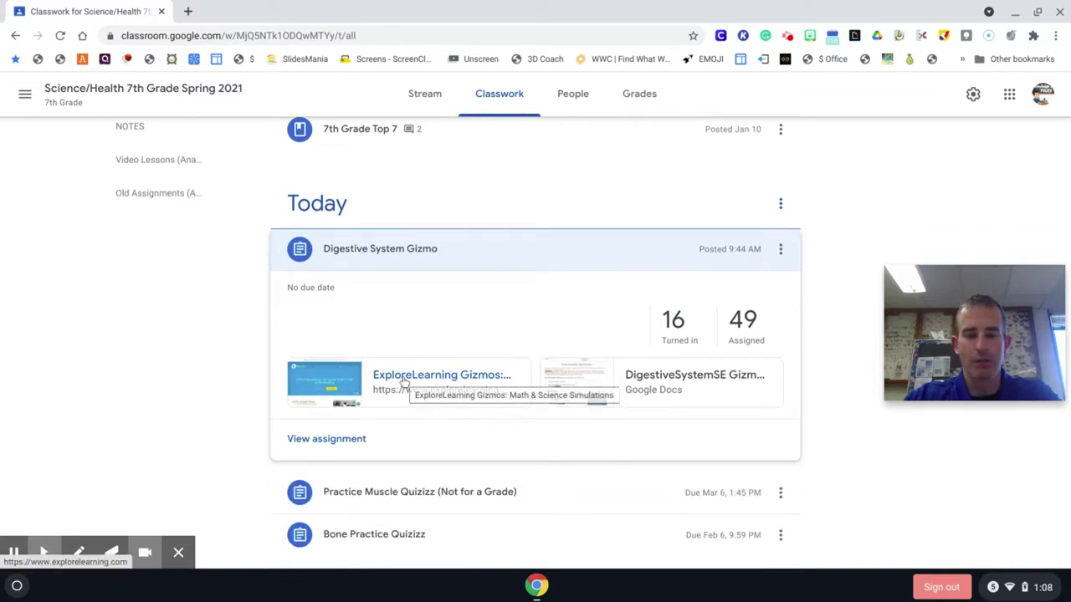
Open the ExploreLearning Gizmos attachment and log in to the teacher account with the saved credentials
click(403, 379)
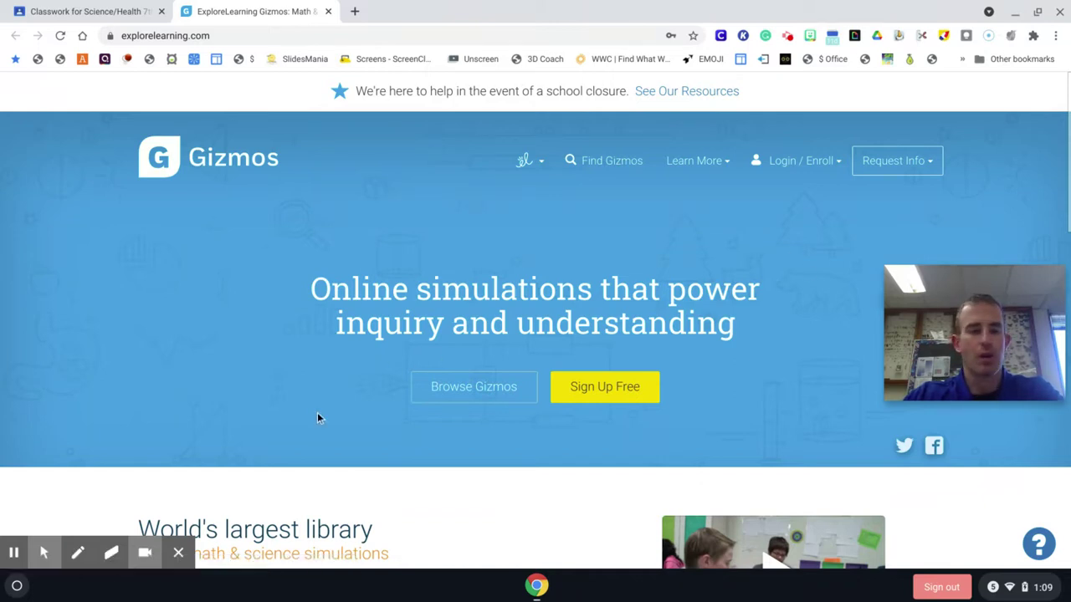
click(13, 554)
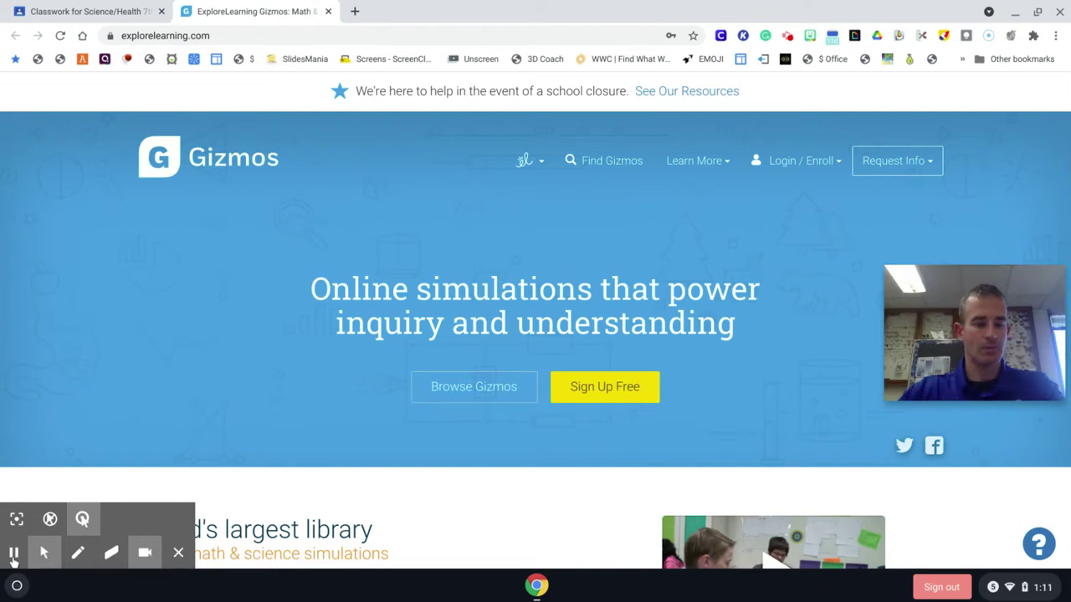
click(818, 168)
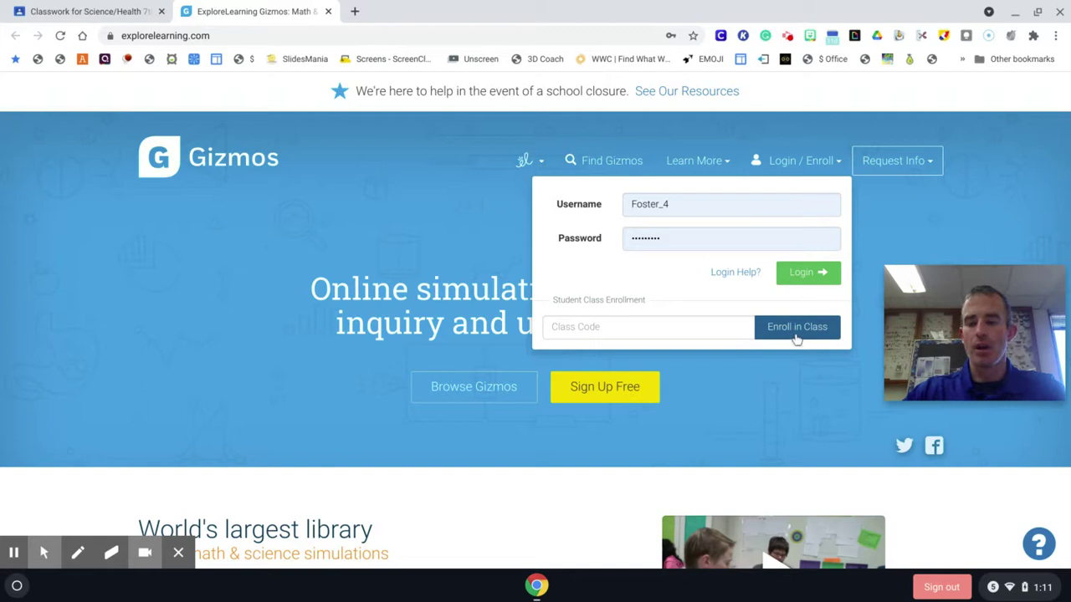
click(668, 327)
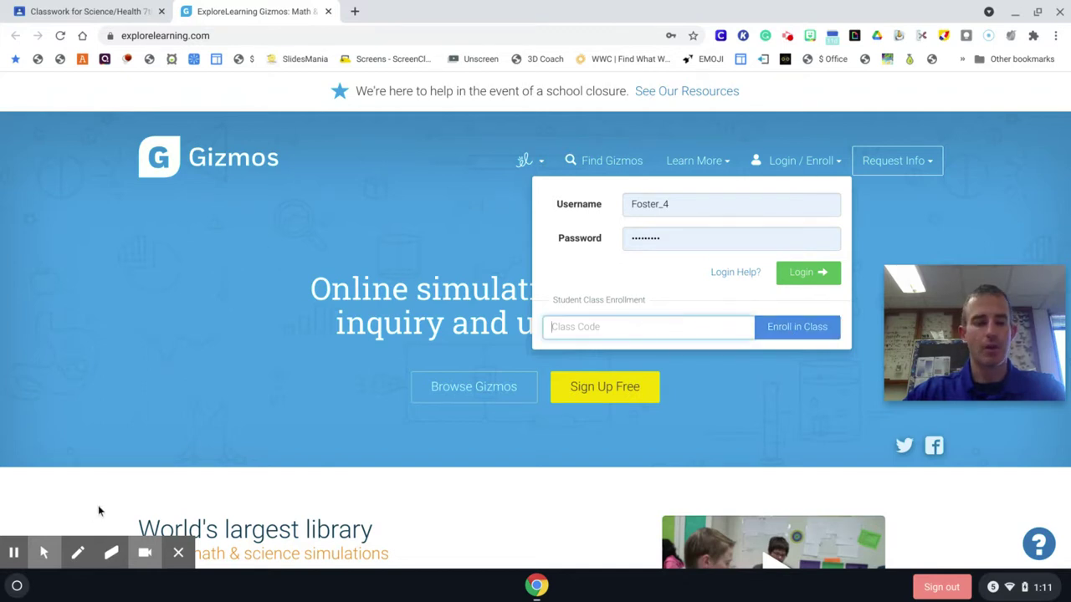
click(14, 559)
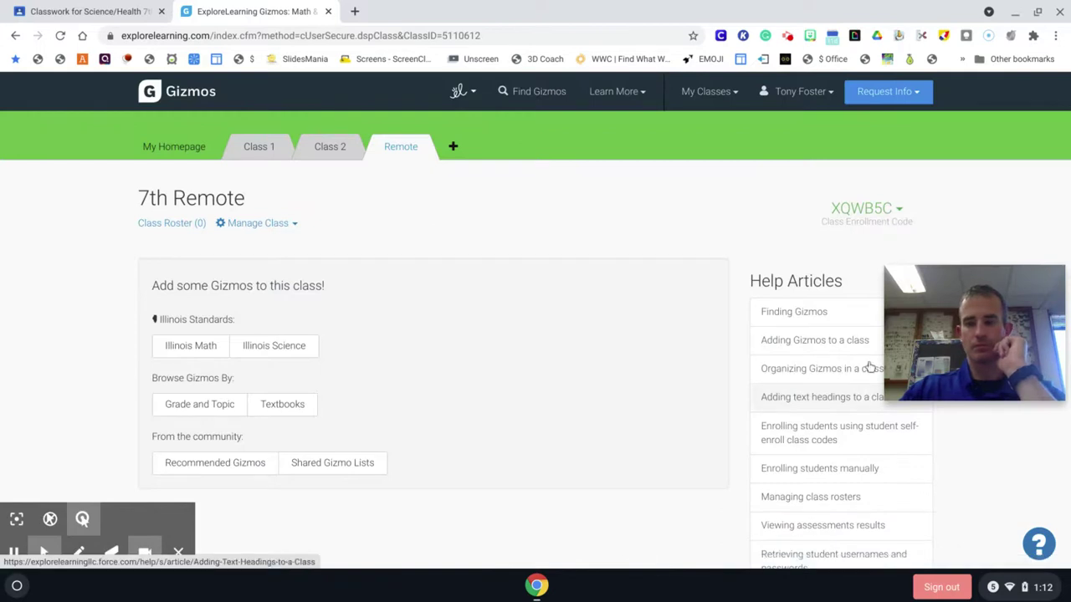
click(862, 209)
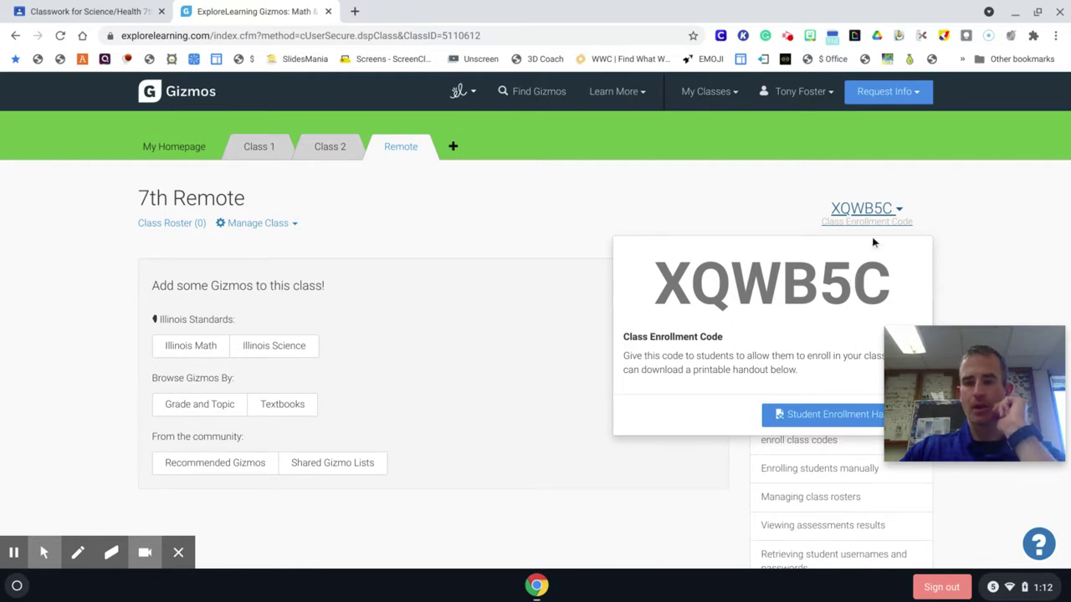
click(799, 91)
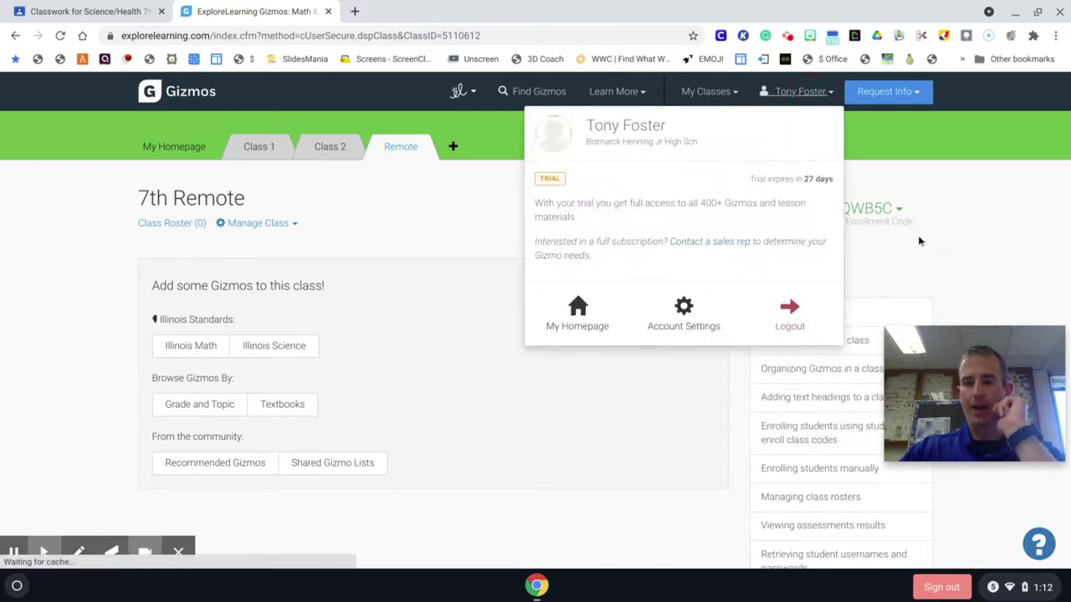
click(994, 292)
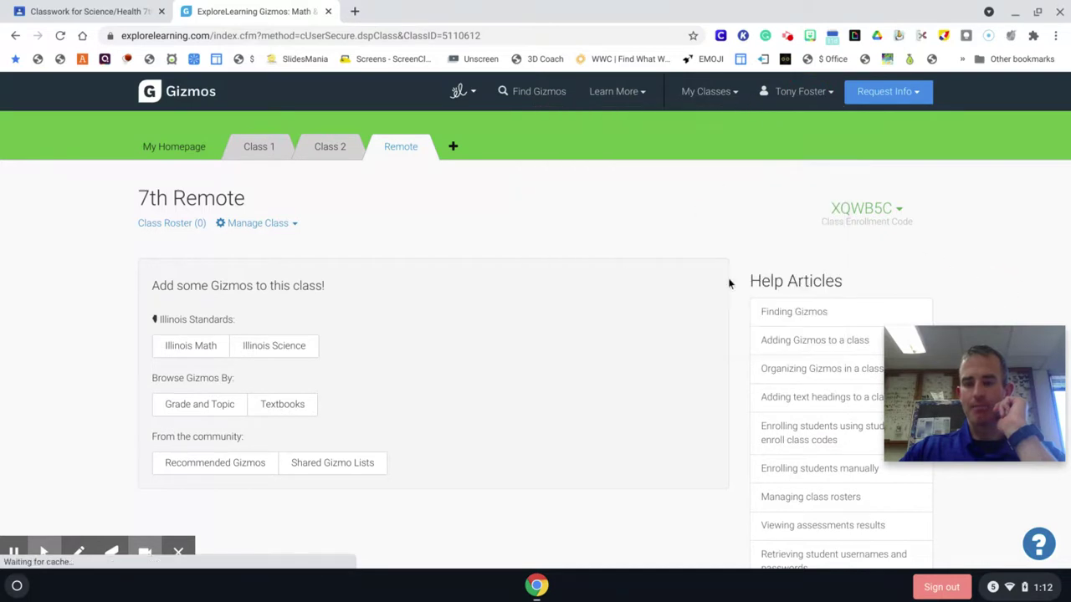
click(793, 94)
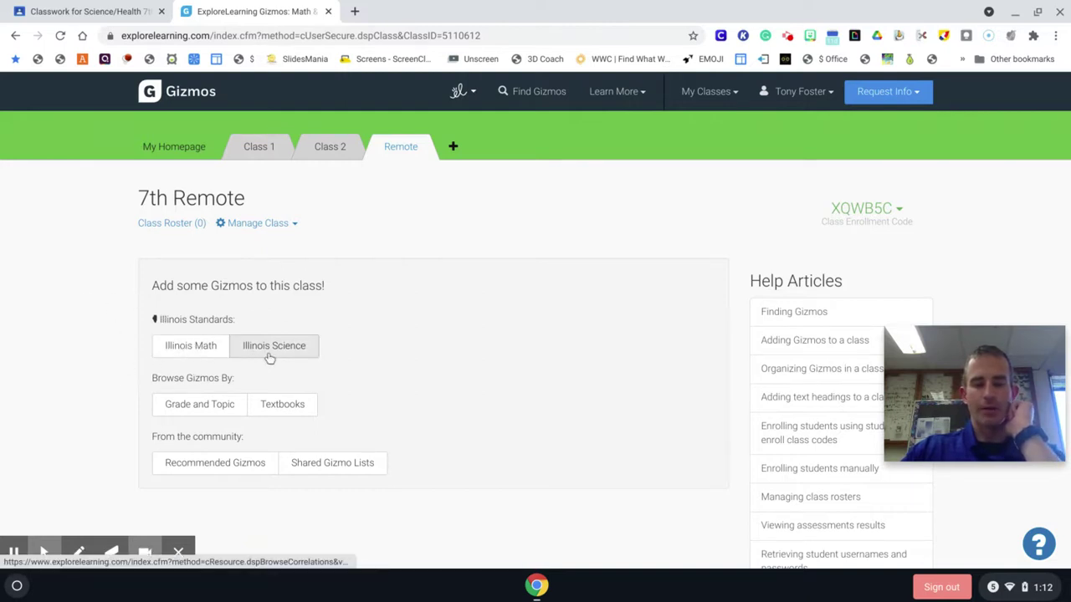
click(208, 345)
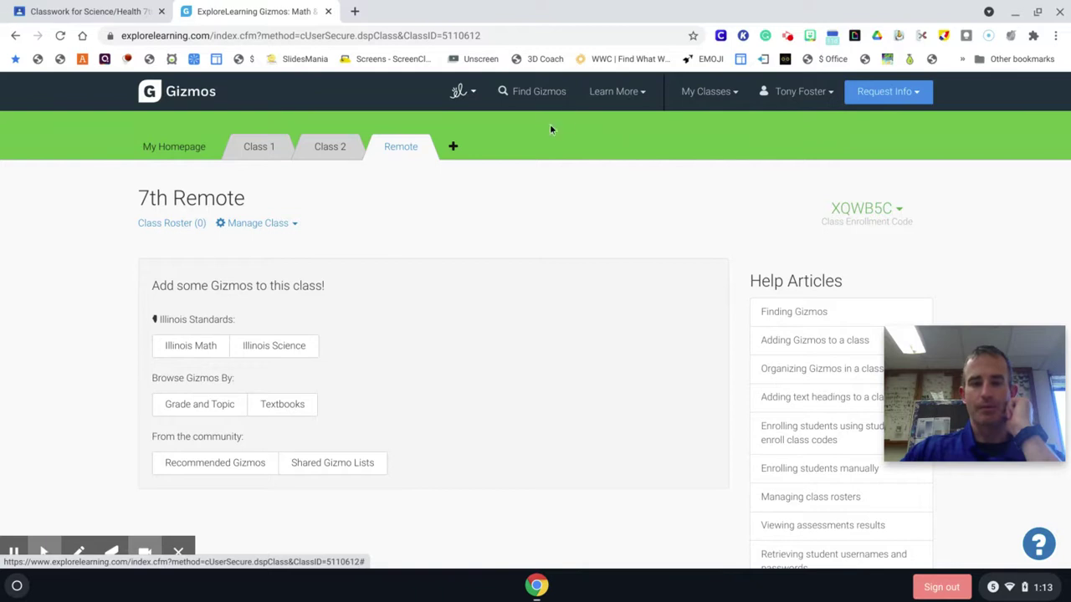
Switch between the Class 2 and 7th Remote classes, ending on Class 2, then return to the Classroom assignment
click(325, 151)
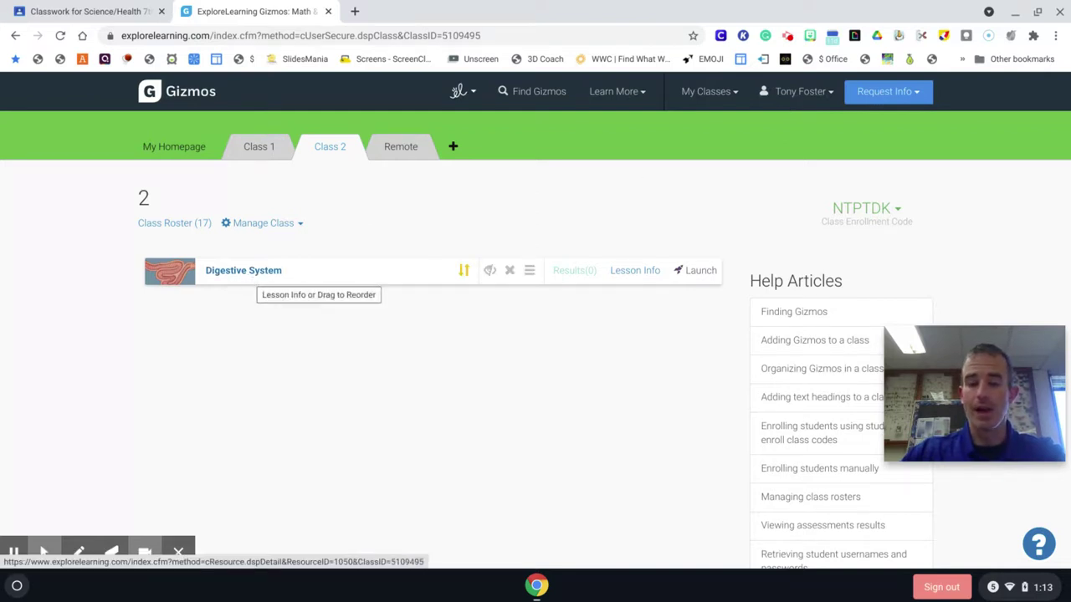
click(400, 148)
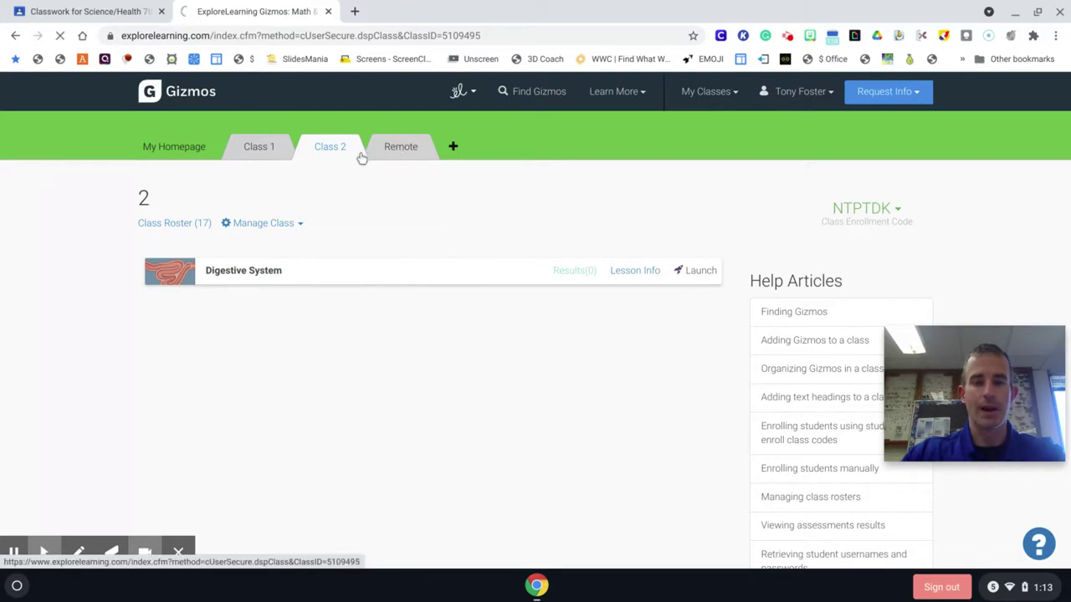
click(331, 149)
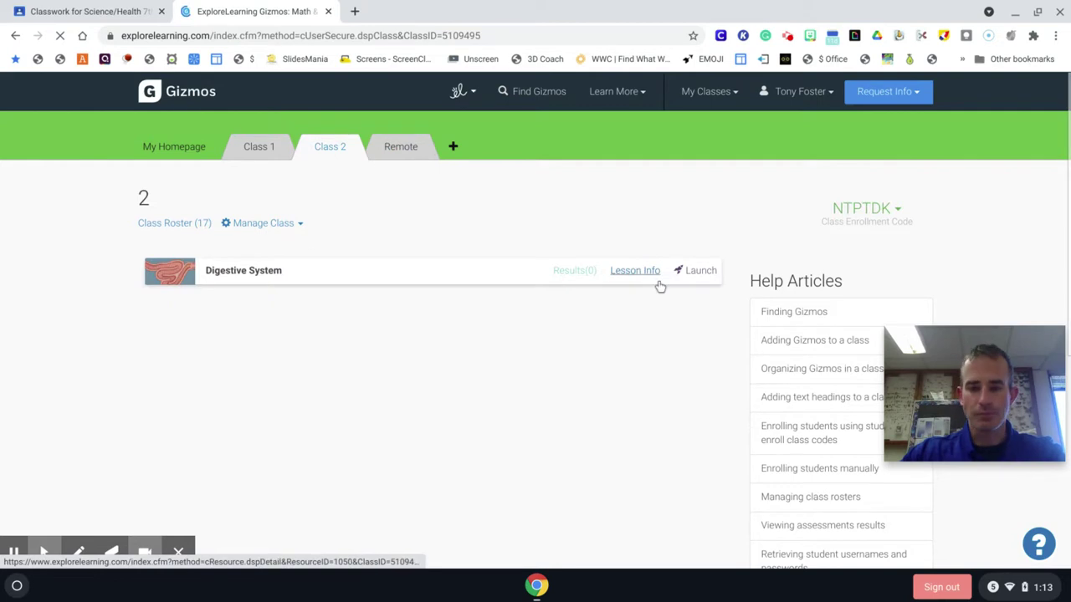
click(101, 7)
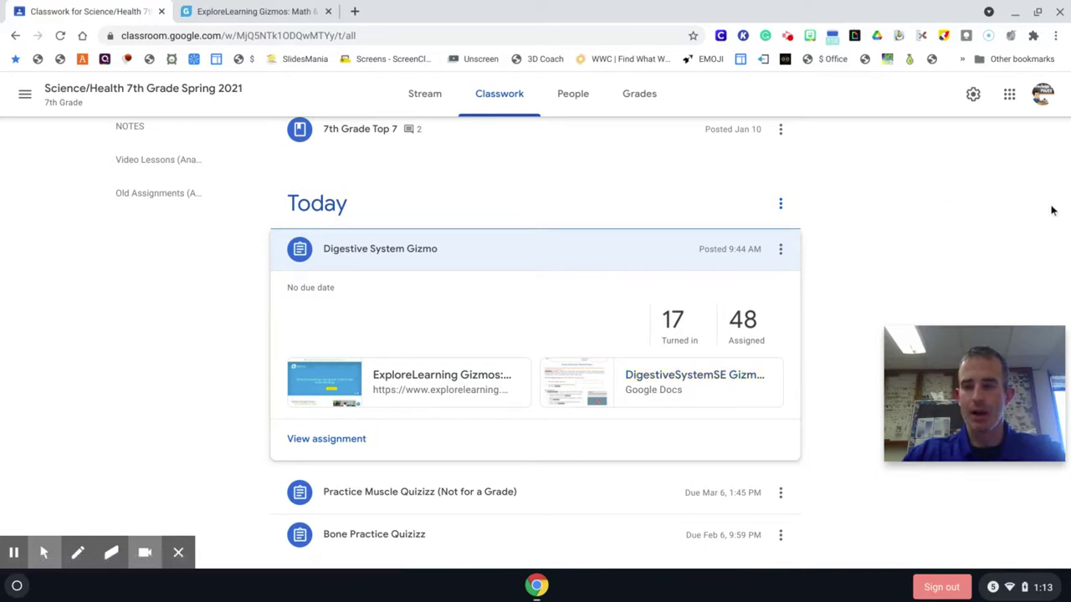
Open the DigestiveSystemSE Gizmo WS worksheet and look over its Prior Knowledge questions
click(676, 379)
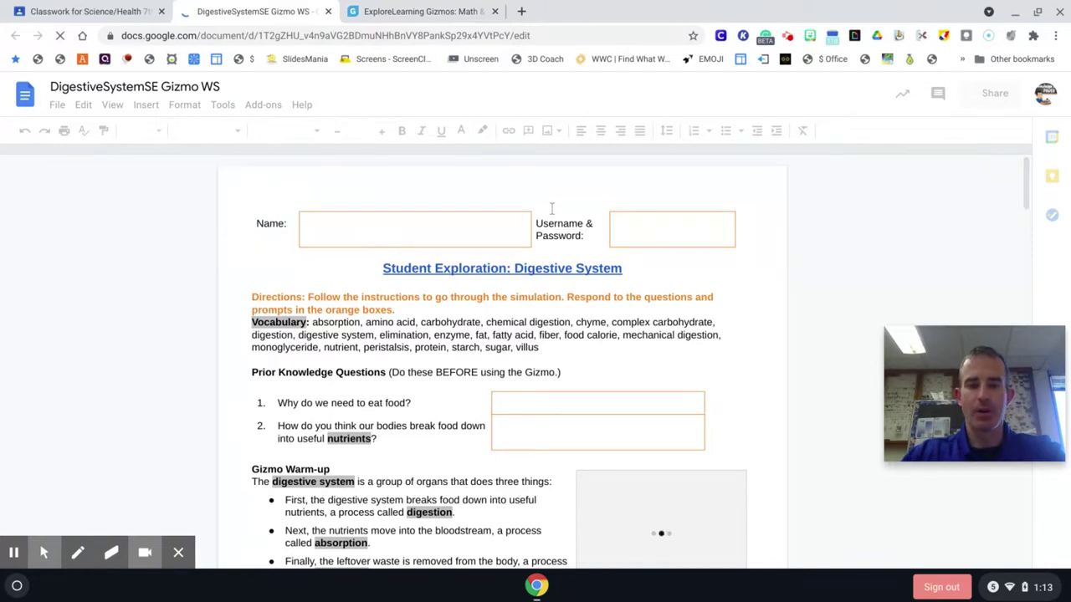
click(634, 225)
click(637, 261)
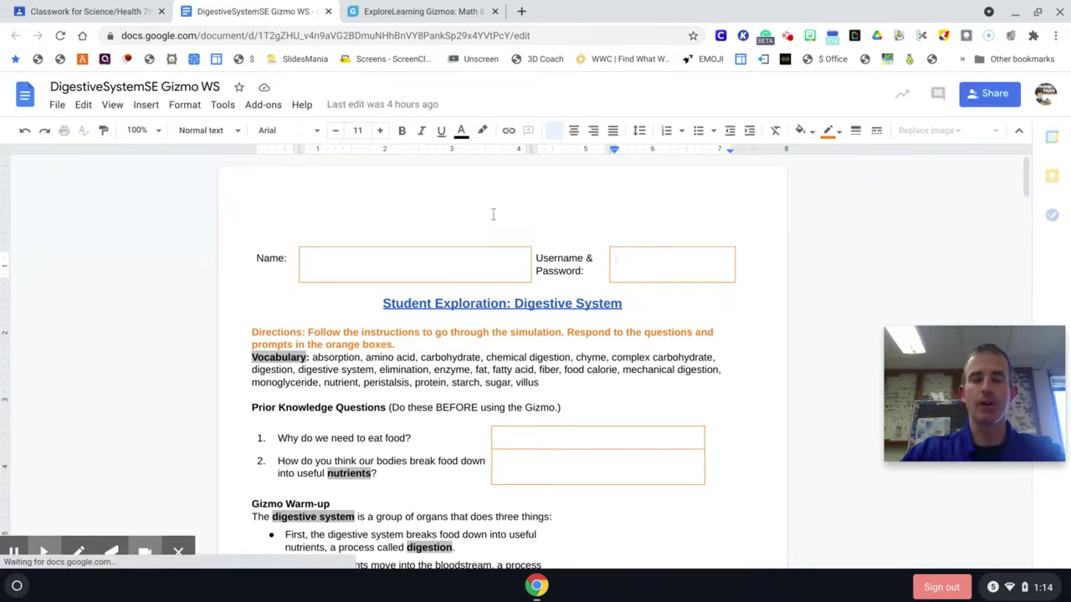
scroll(491, 223, down, 2)
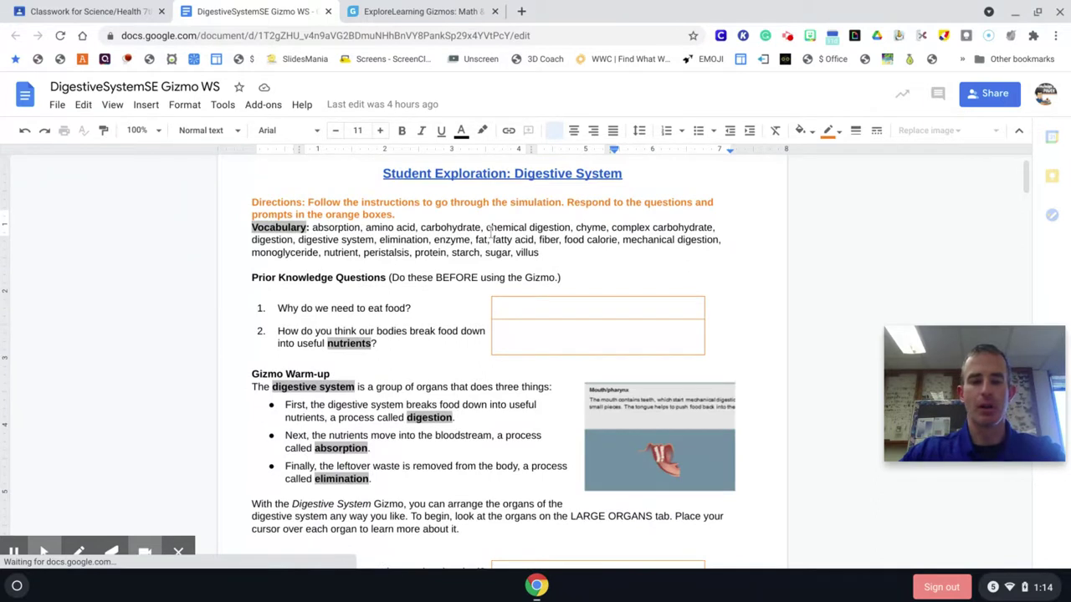
scroll(485, 230, up, 1)
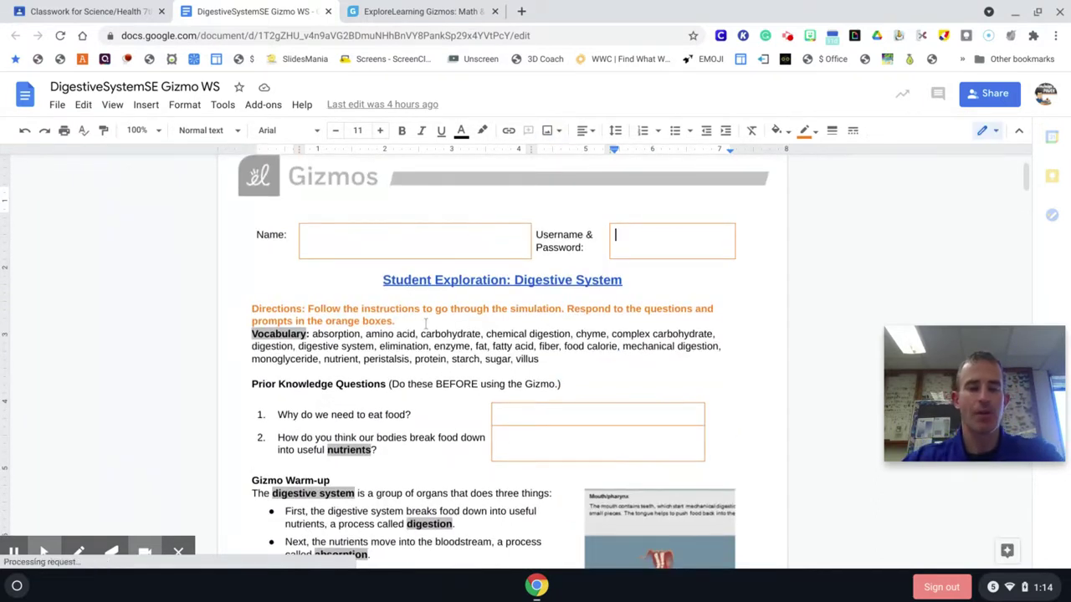
scroll(455, 401, down, 1)
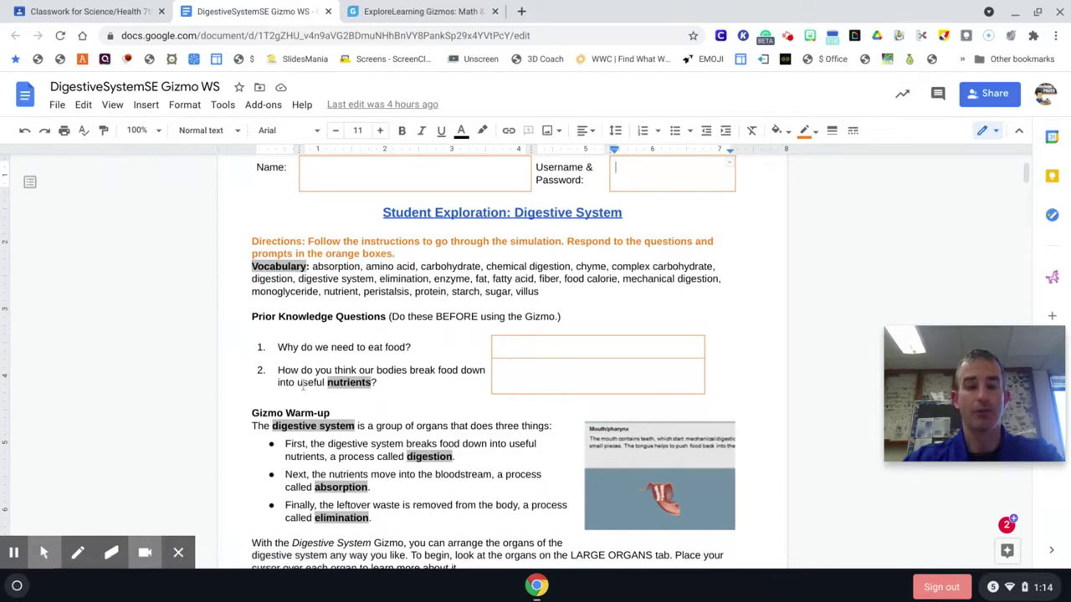
Go to the question 2 answer box, then pull the Gizmos page into its own window
click(532, 371)
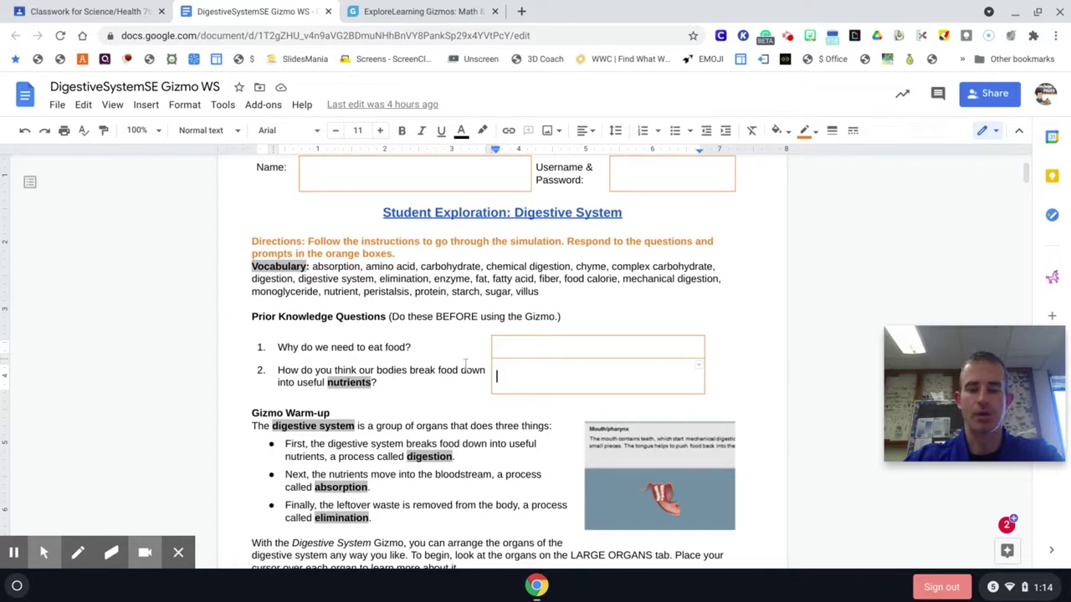
scroll(451, 362, down, 3)
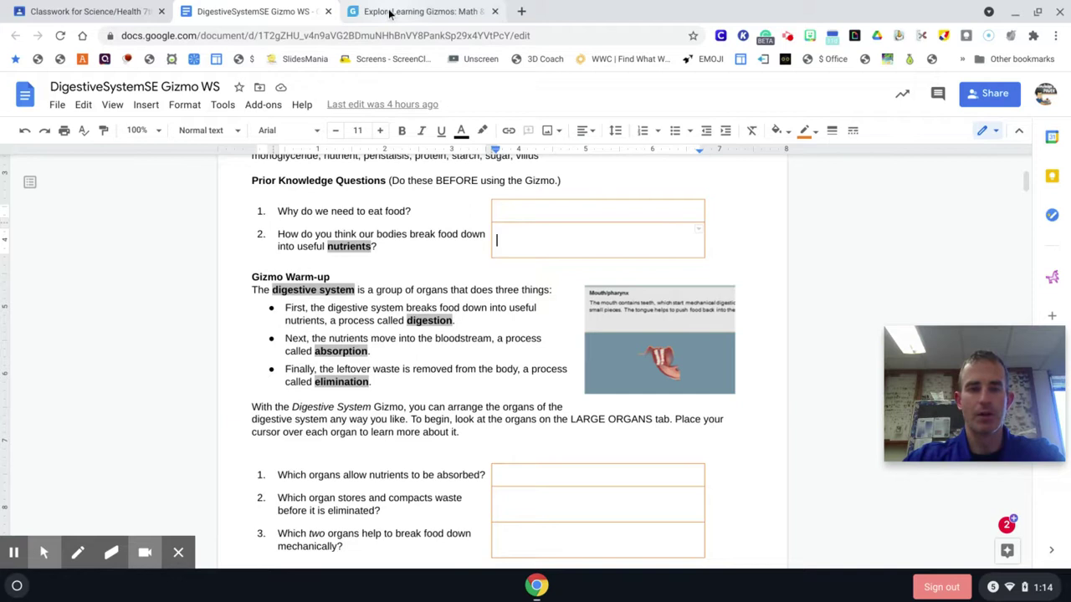
drag(390, 13, 398, 39)
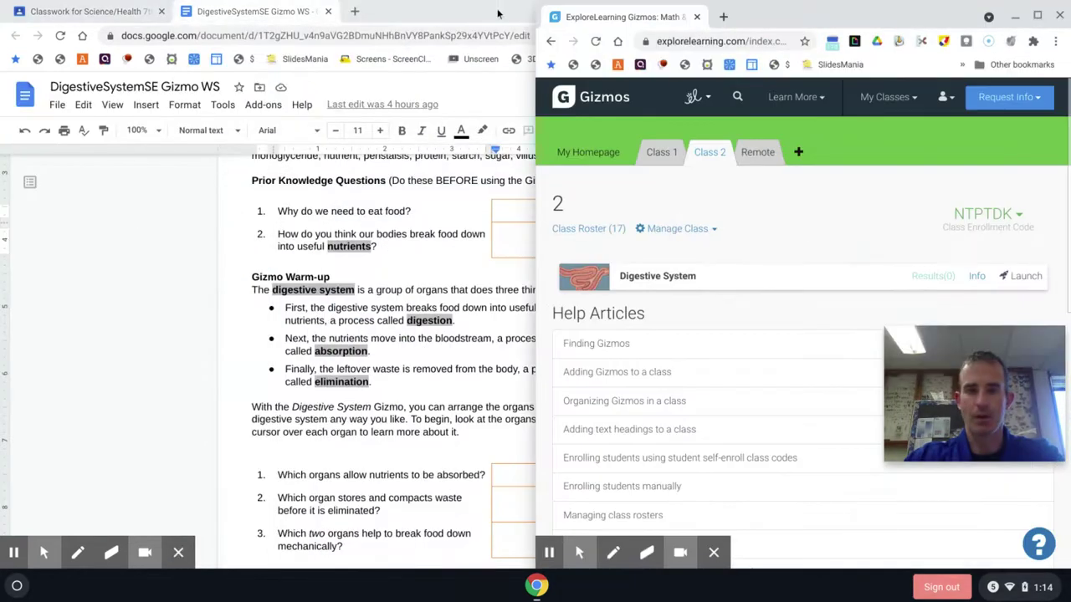
Place the worksheet beside the Gizmos window and zoom it to 90%
click(494, 20)
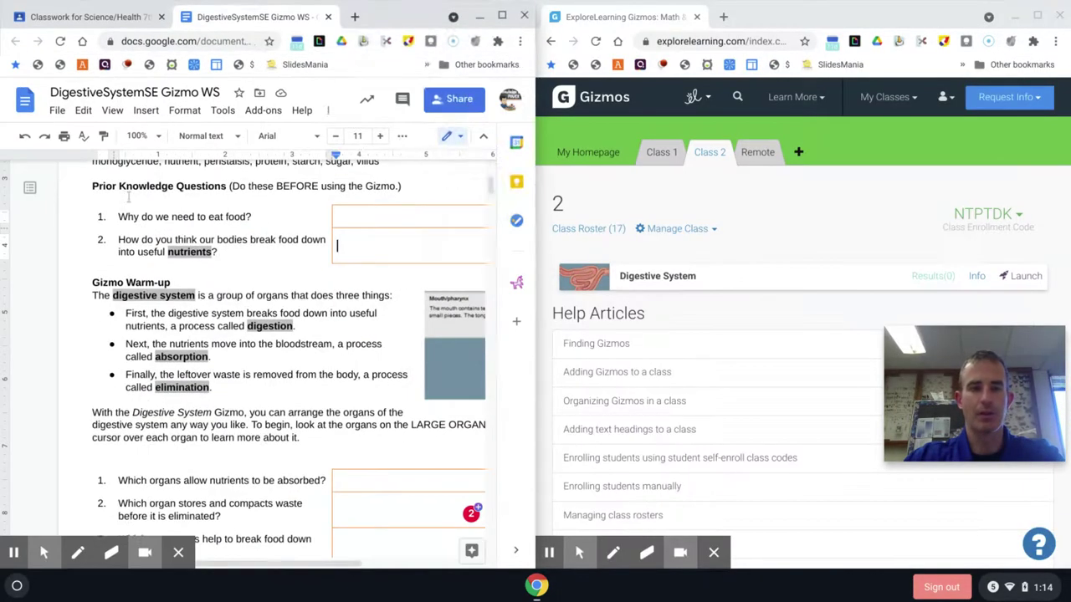
drag(200, 563, 239, 564)
click(518, 41)
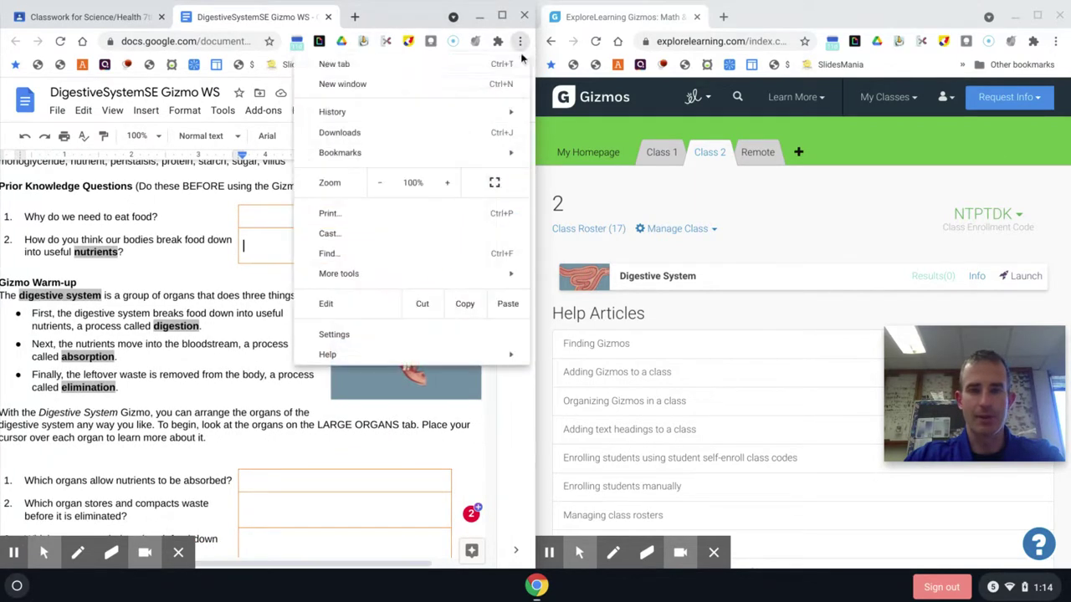
click(385, 191)
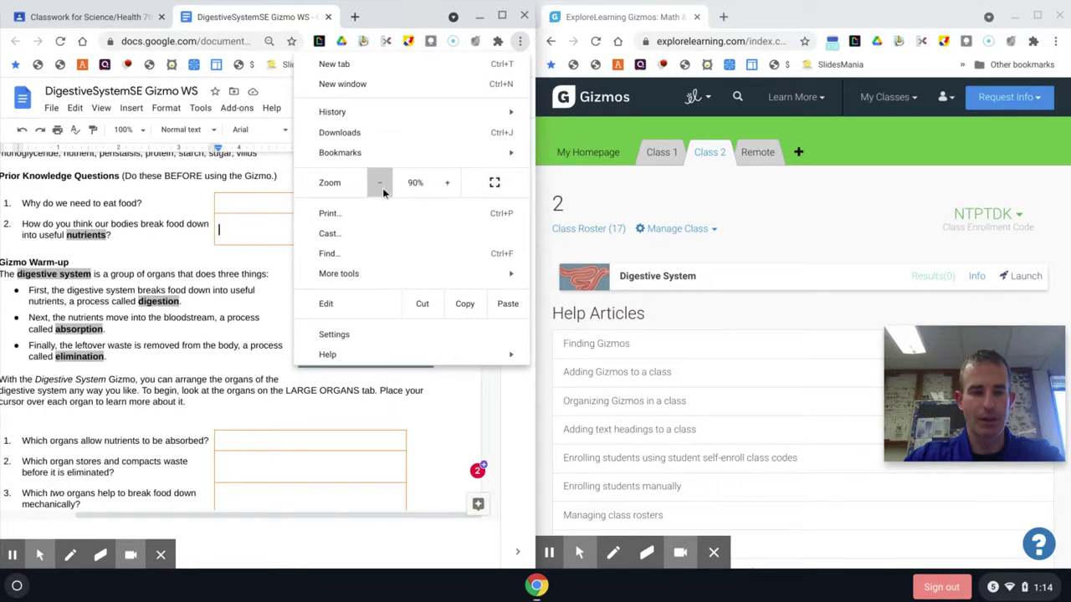
click(444, 452)
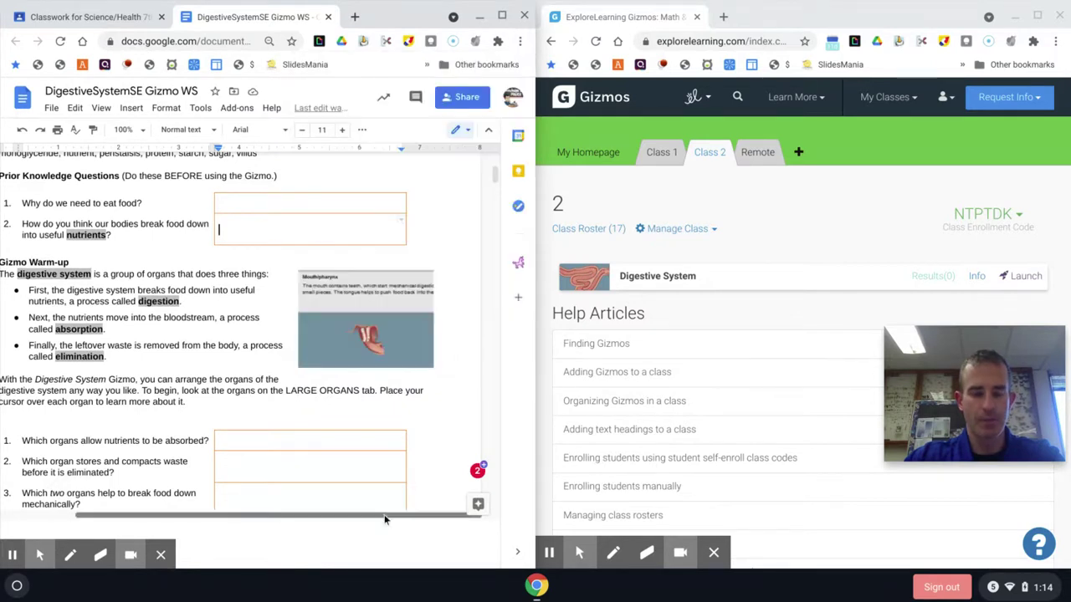
click(414, 564)
drag(415, 567, 375, 567)
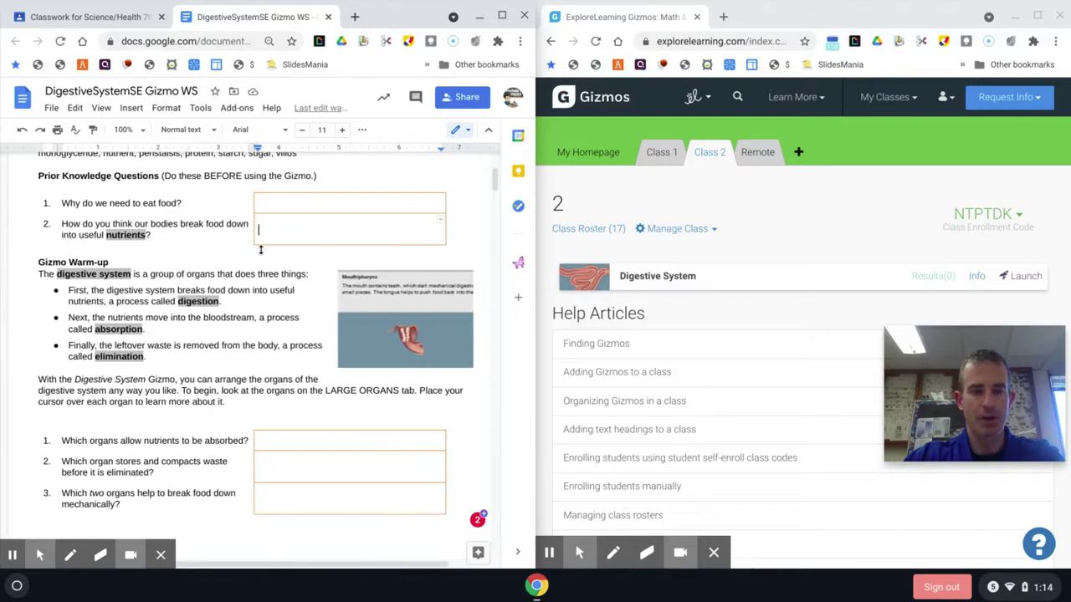
scroll(251, 334, down, 1)
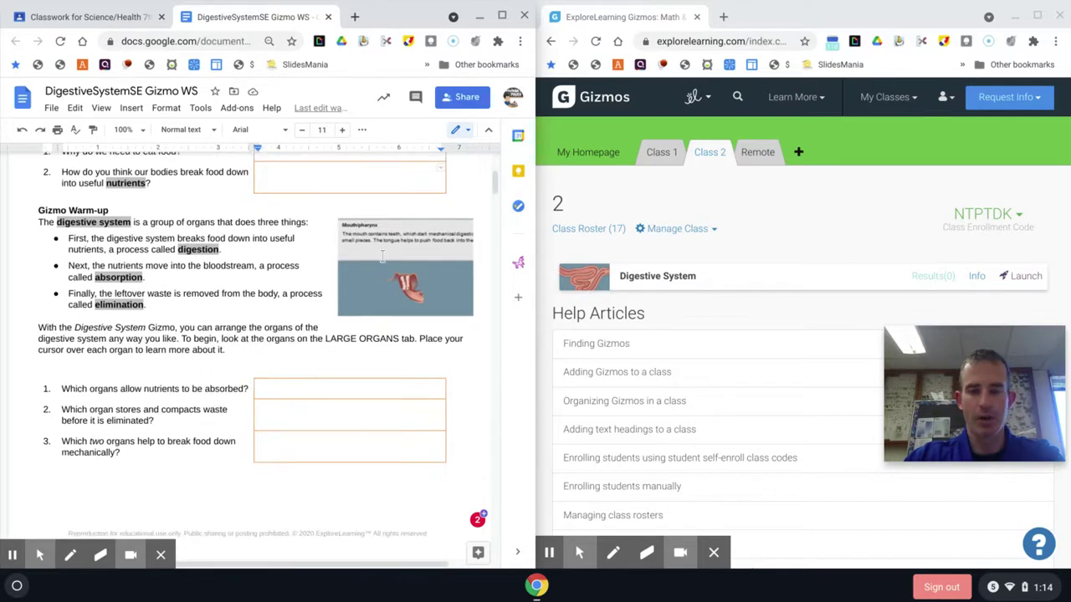
Launch the Digestive System Gizmo and adjust its window layout
click(1034, 281)
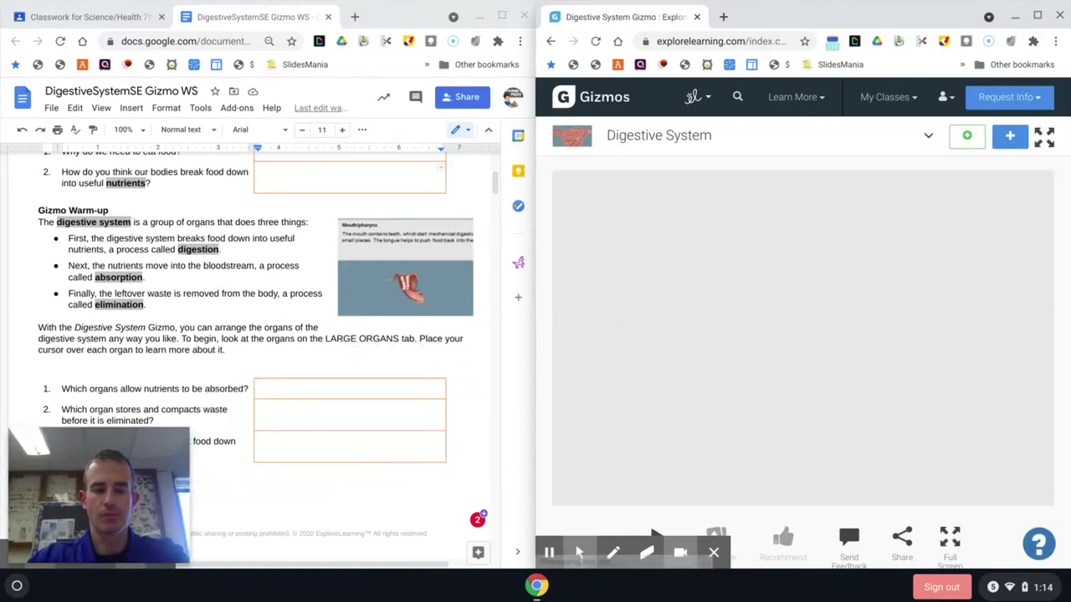
drag(129, 496, 125, 222)
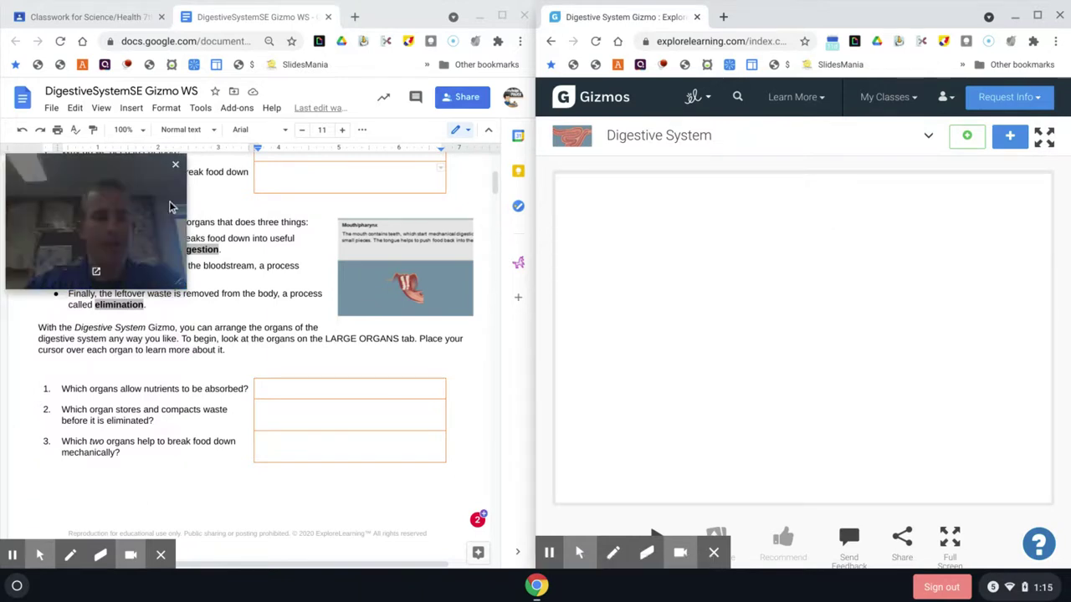
drag(42, 209, 169, 206)
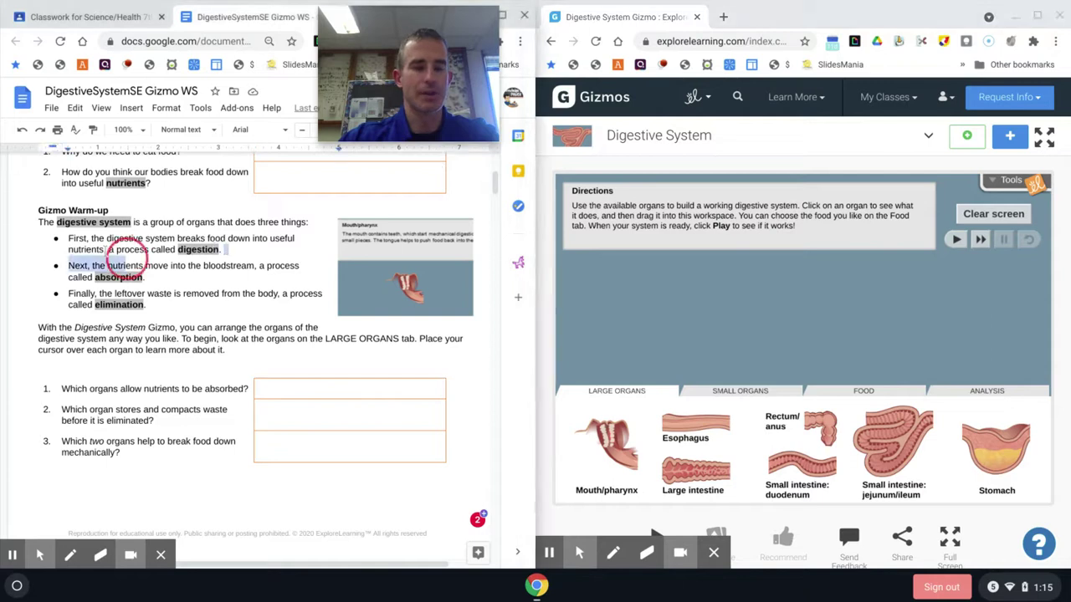
Highlight the worksheet's digestion and absorption bullets while reading them
triple_click(72, 239)
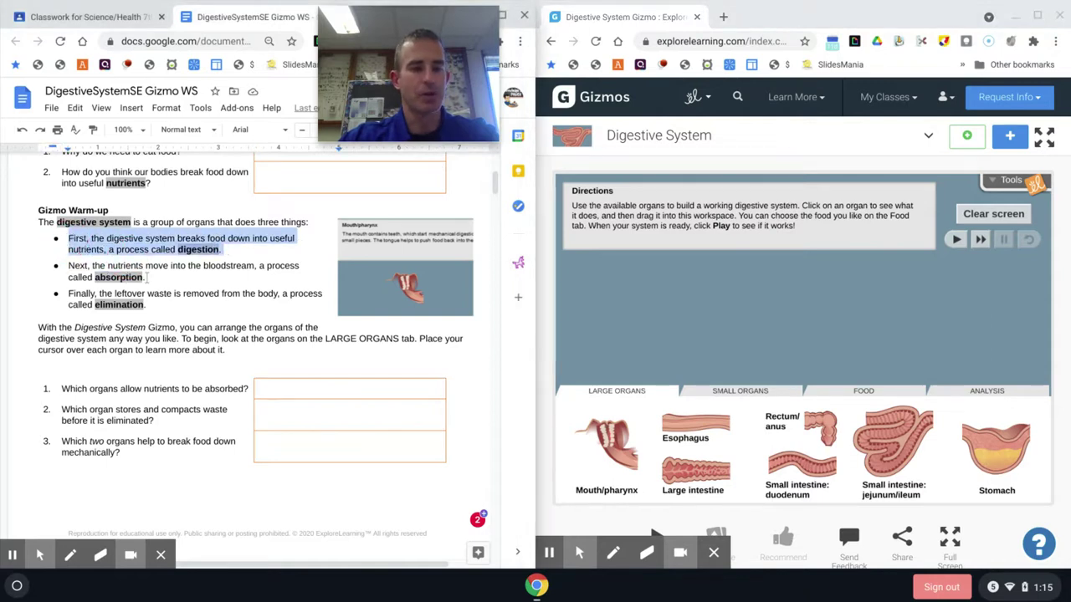
click(151, 278)
triple_click(158, 278)
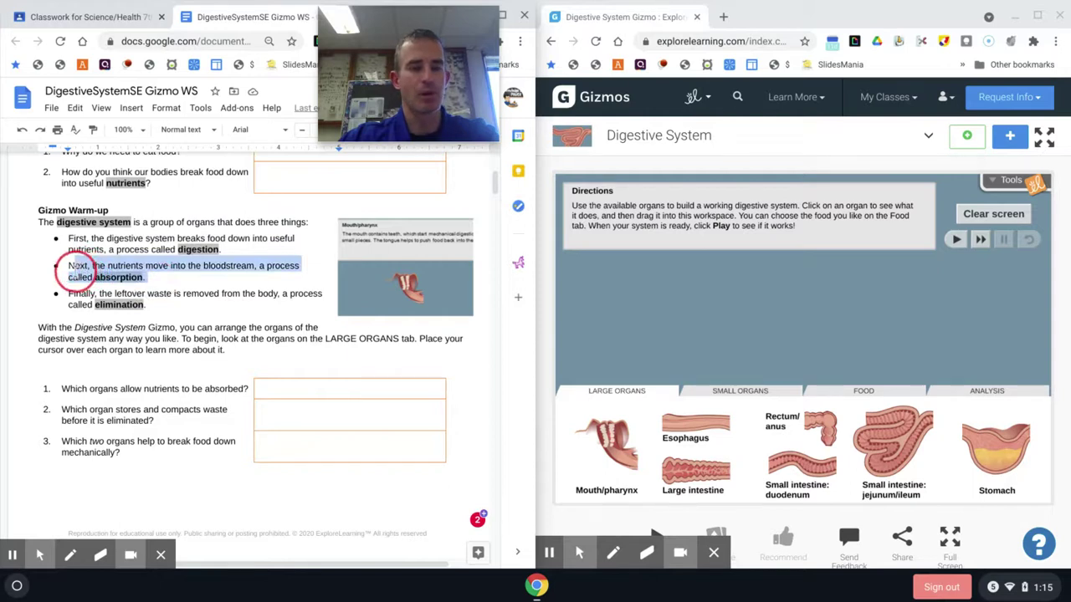
click(168, 294)
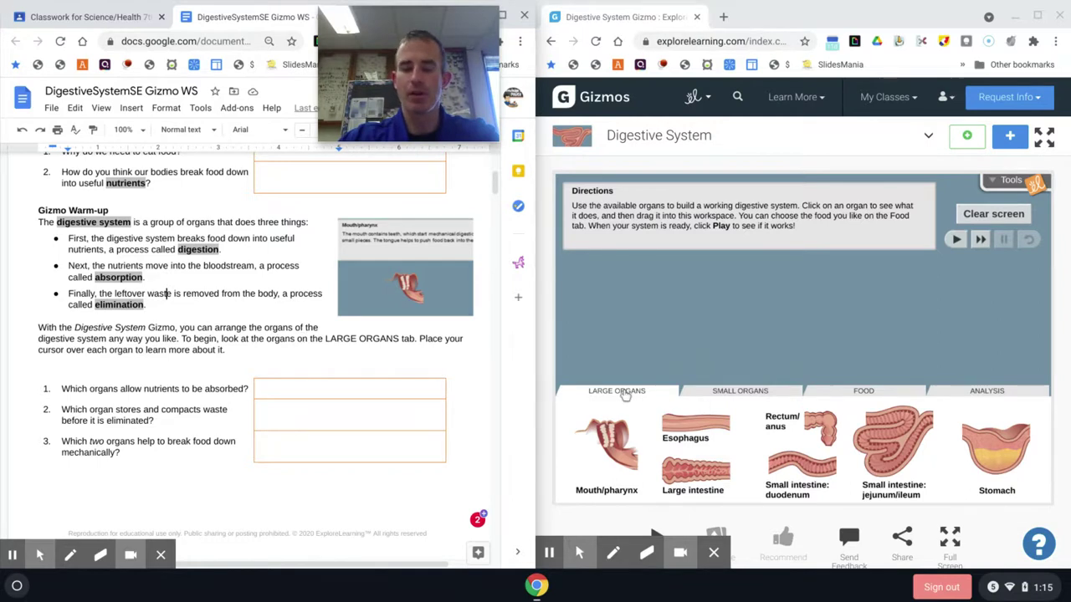
Browse the Small Organs, Food and Analysis tabs, then read each large organ's description
click(739, 392)
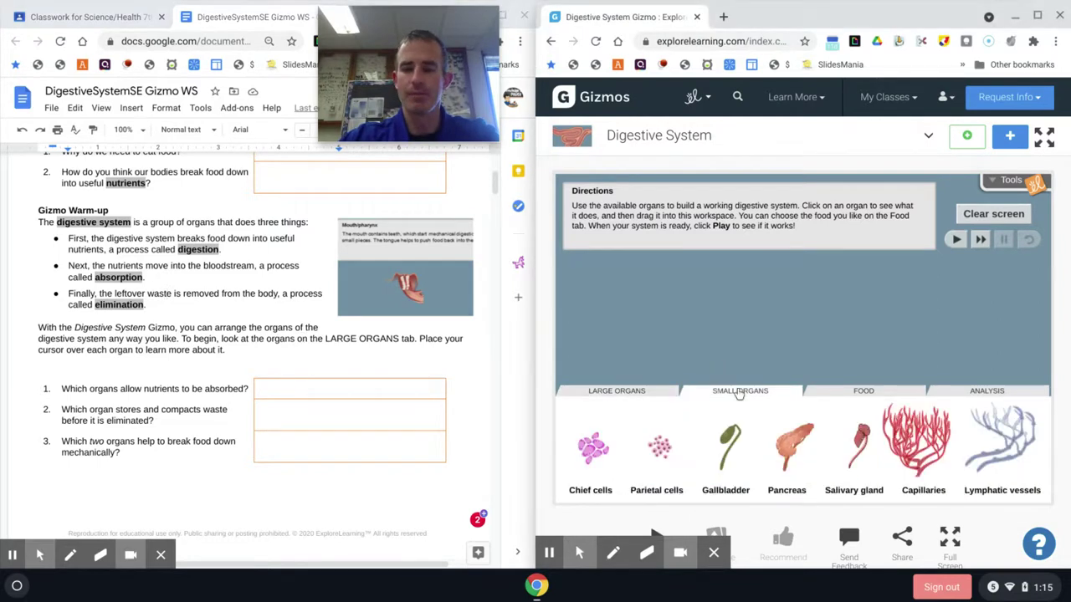
click(865, 393)
click(996, 392)
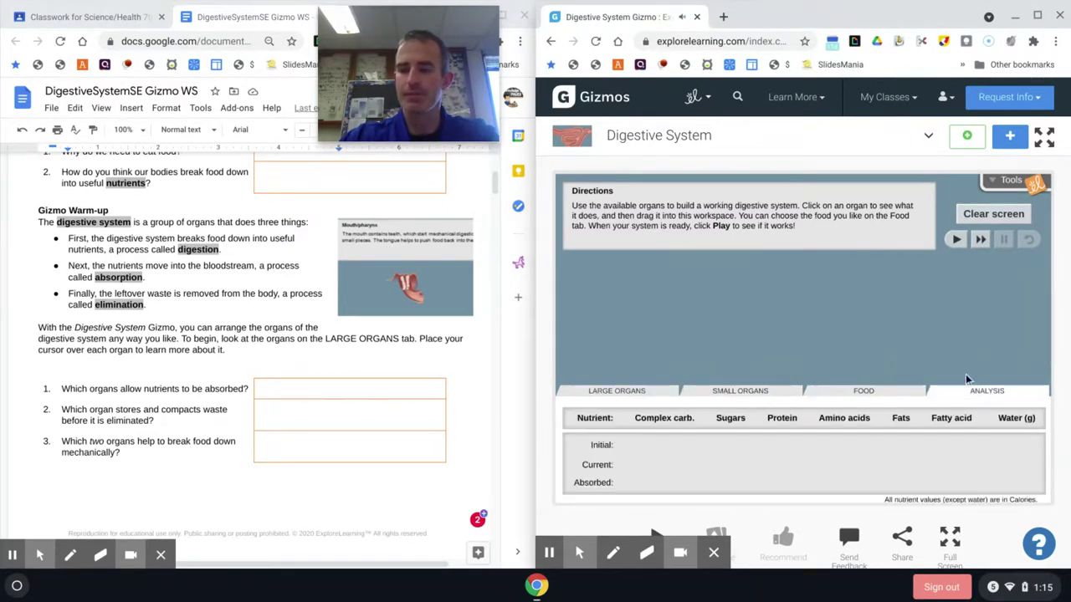
click(608, 399)
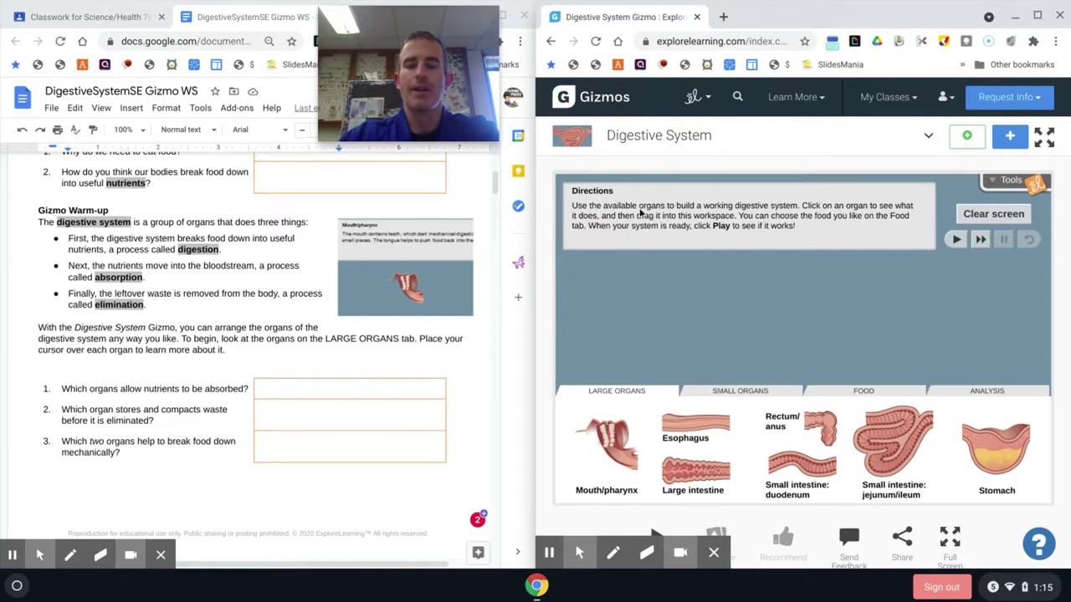
mouse_move(616, 449)
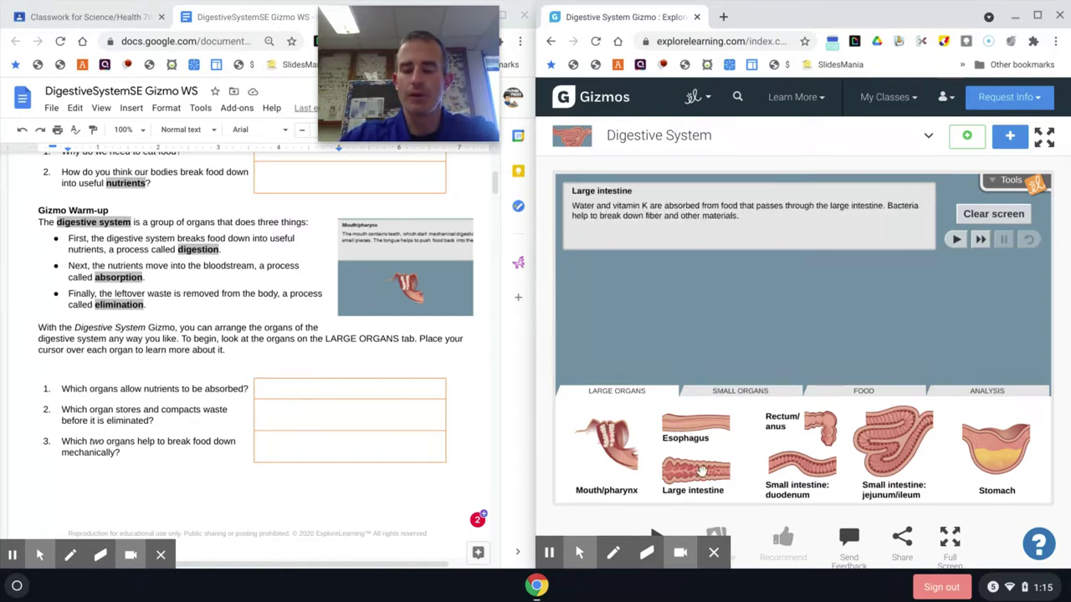
mouse_move(819, 428)
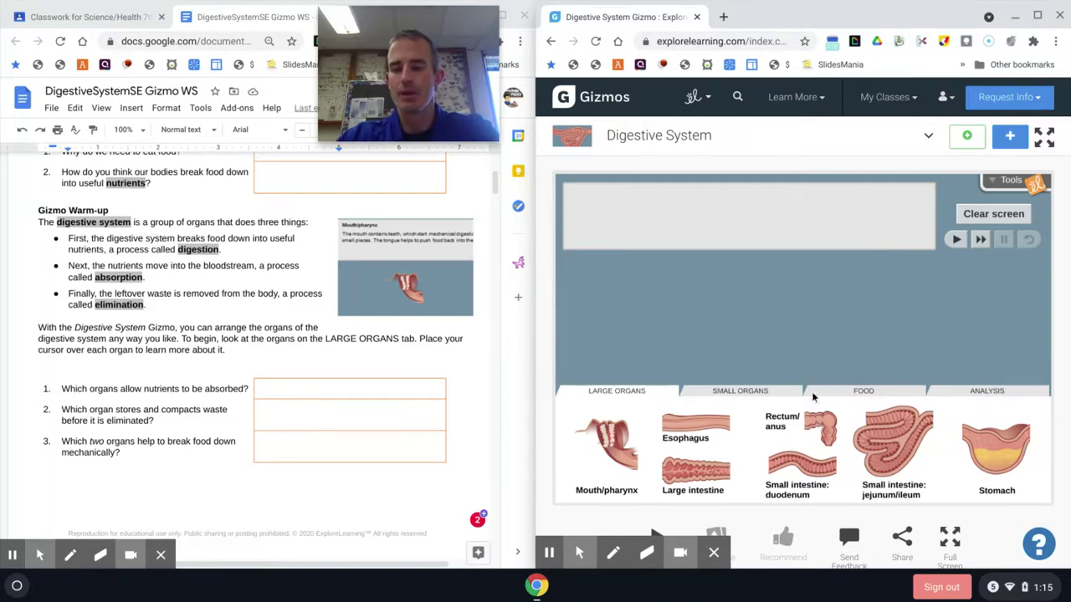
mouse_move(861, 441)
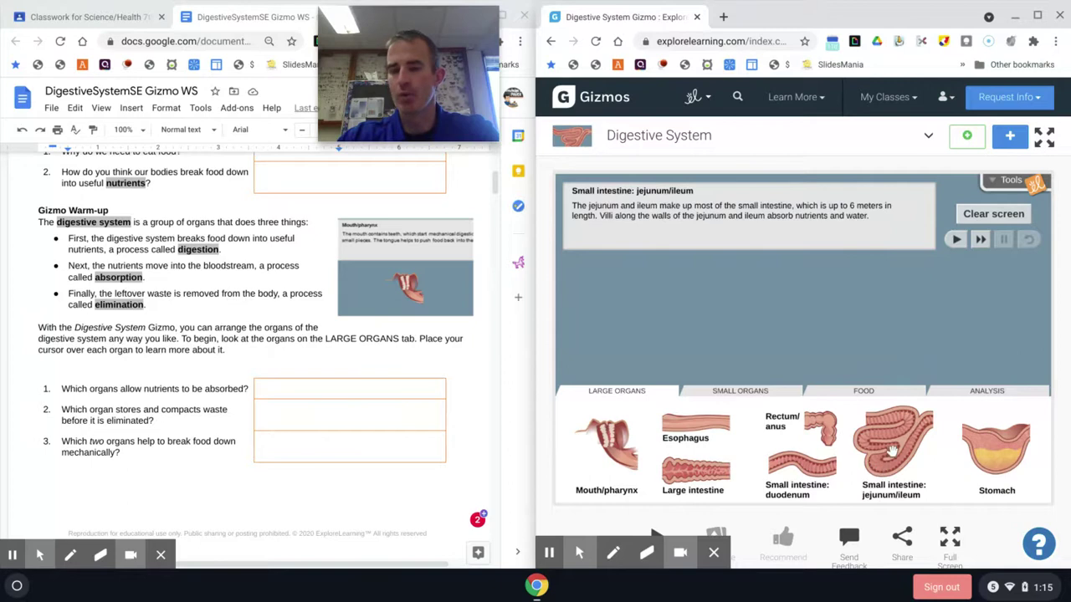
mouse_move(707, 490)
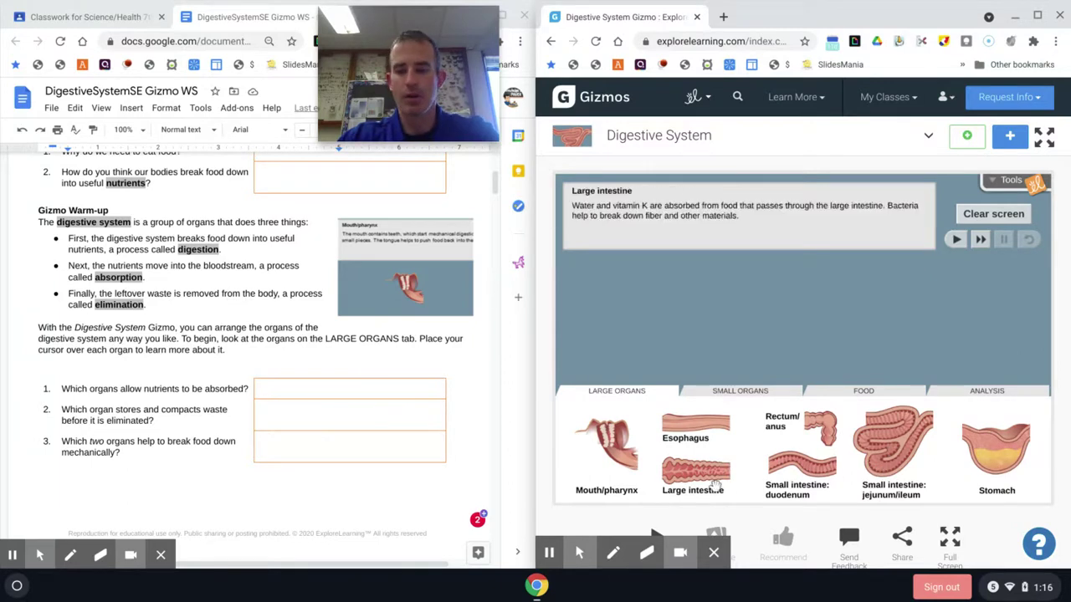
Move to the worksheet's nutrient-absorbing and waste-storage answer boxes
click(267, 389)
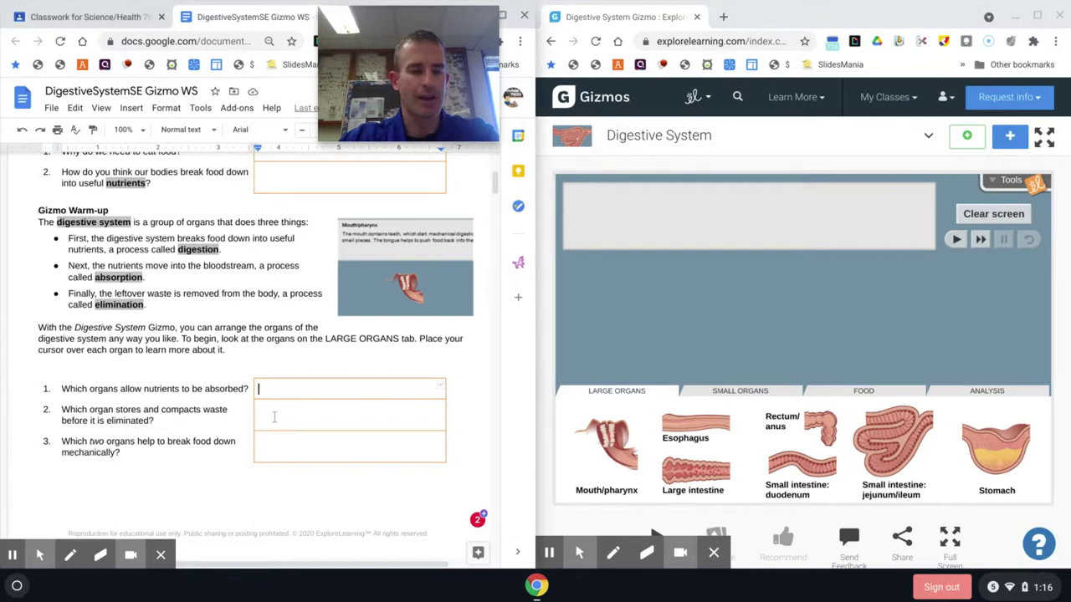
click(274, 417)
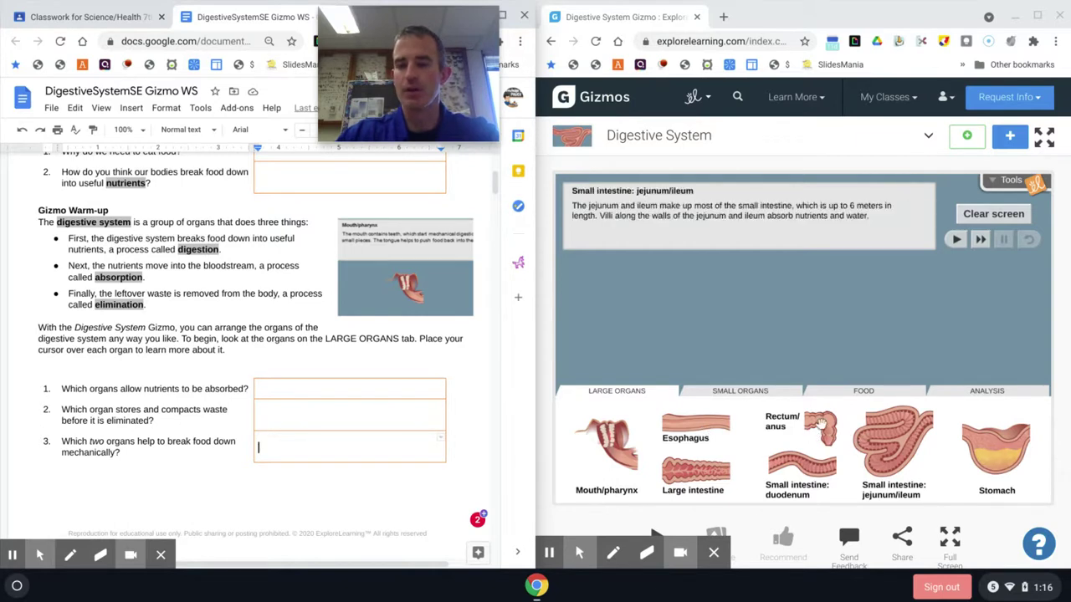
scroll(178, 317, down, 6)
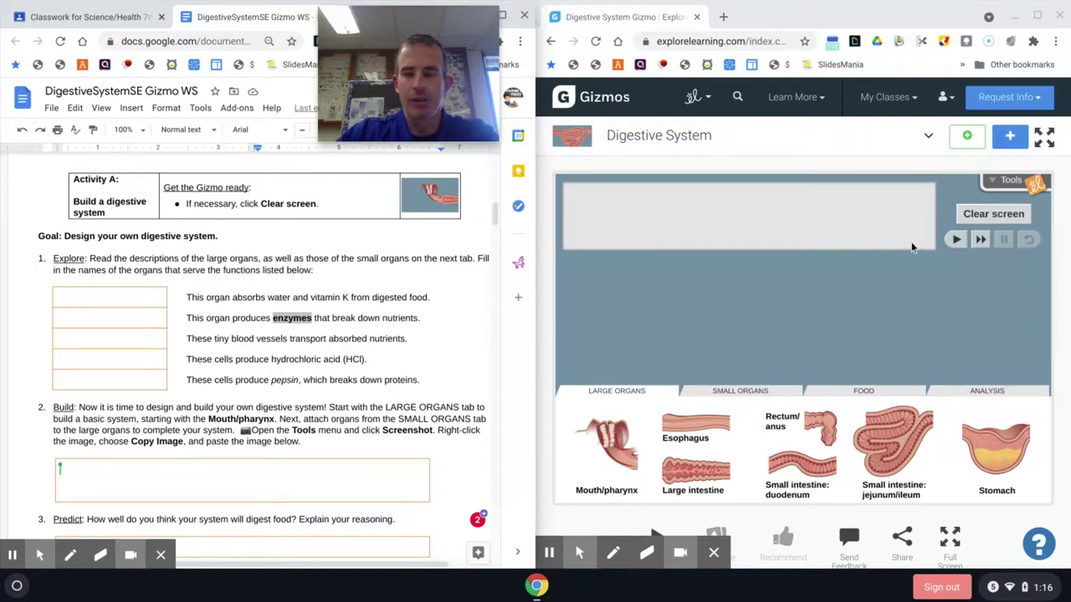
Clear the Gizmo workspace and highlight the water and vitamin K clue in the worksheet
click(1024, 215)
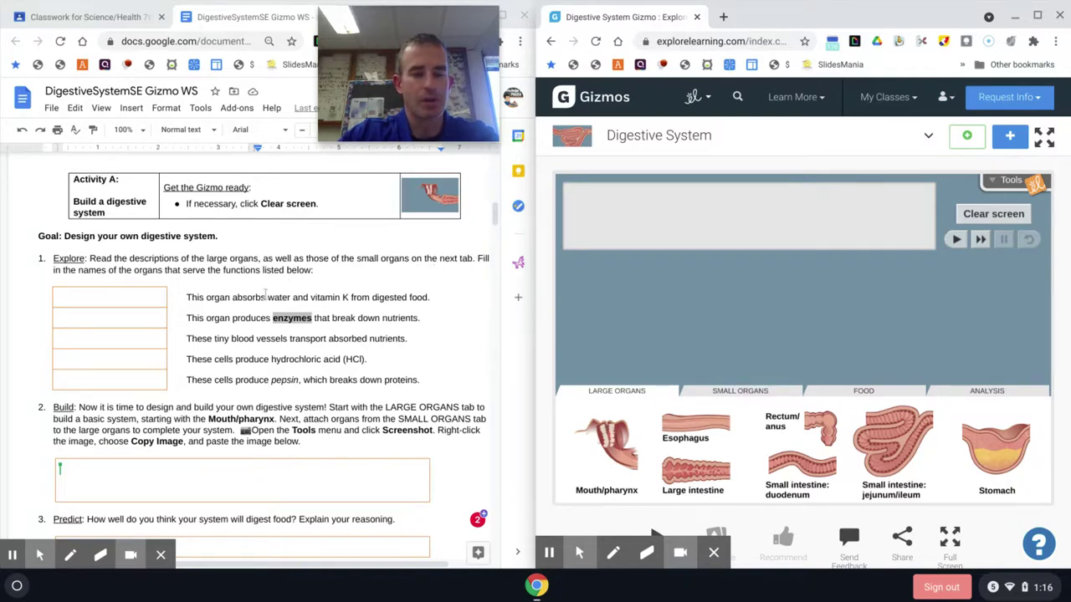
drag(225, 299, 390, 298)
click(390, 297)
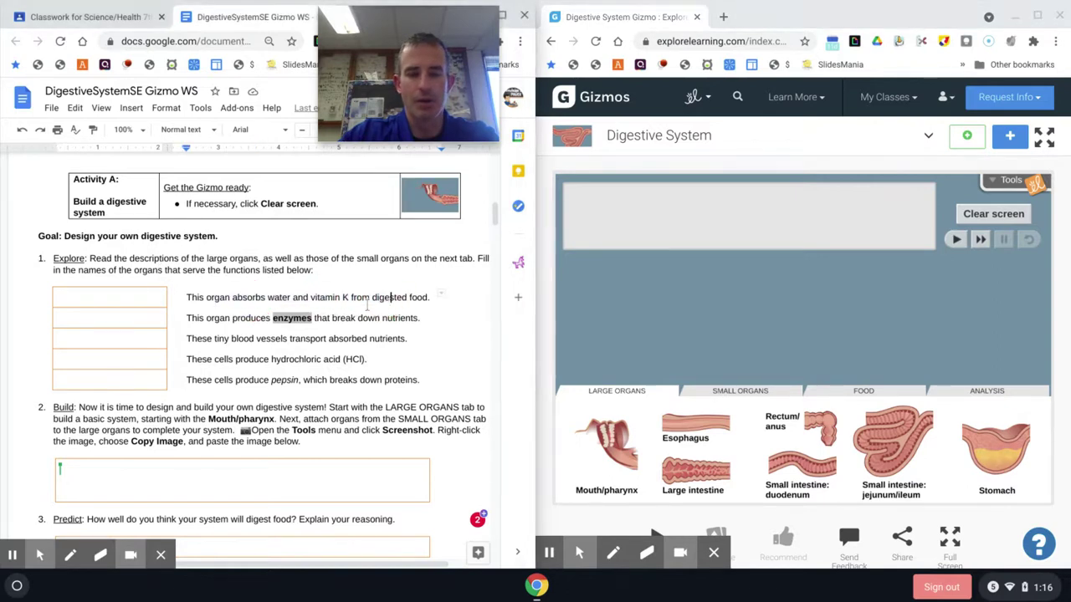
click(151, 302)
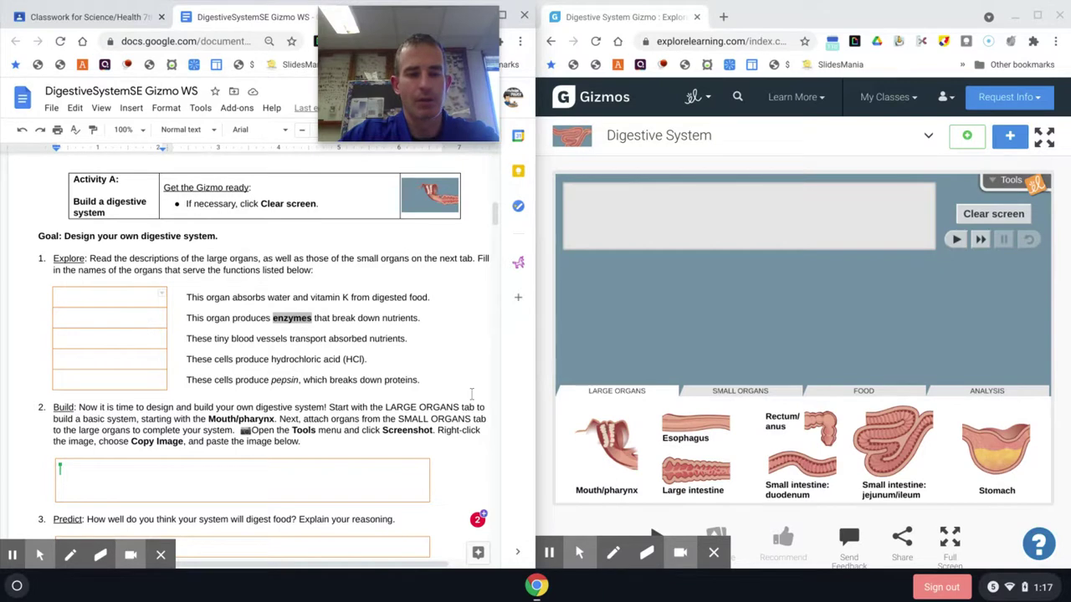
View the small organs, scroll the worksheet, and go back to the large organs
click(710, 391)
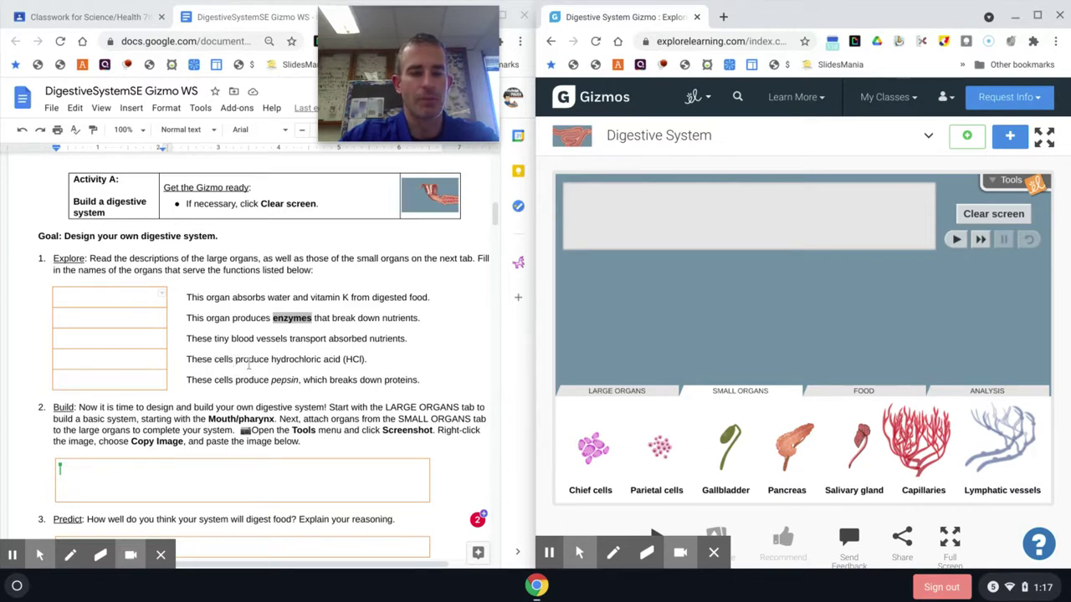
scroll(249, 365, down, 4)
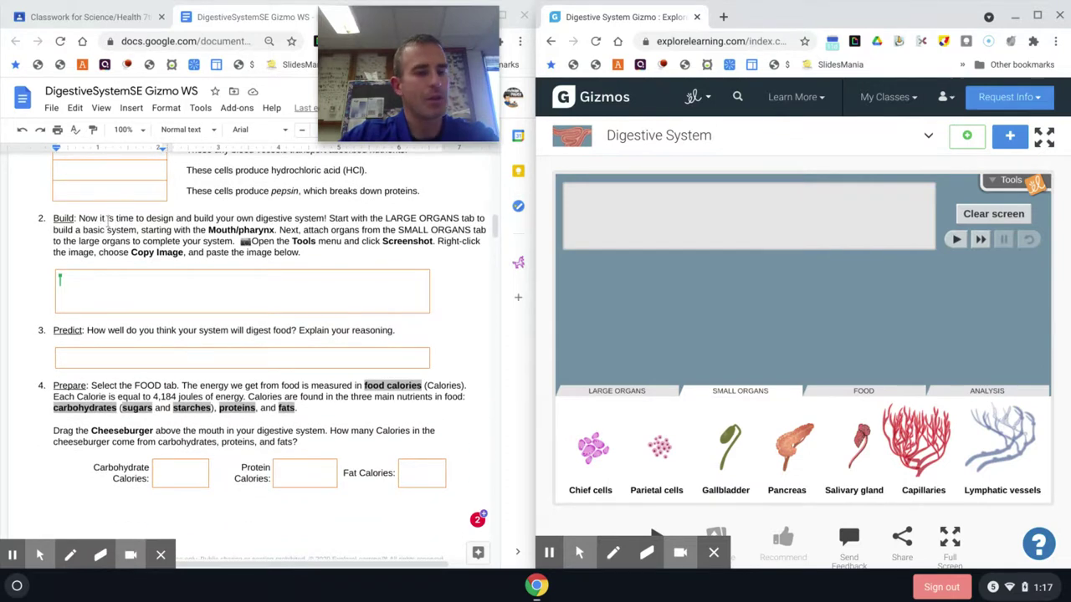
click(594, 394)
Chain the mouth/pharynx, esophagus, duodenum, stomach and rectum/anus together in the workspace
mouse_move(615, 433)
drag(615, 433, 590, 324)
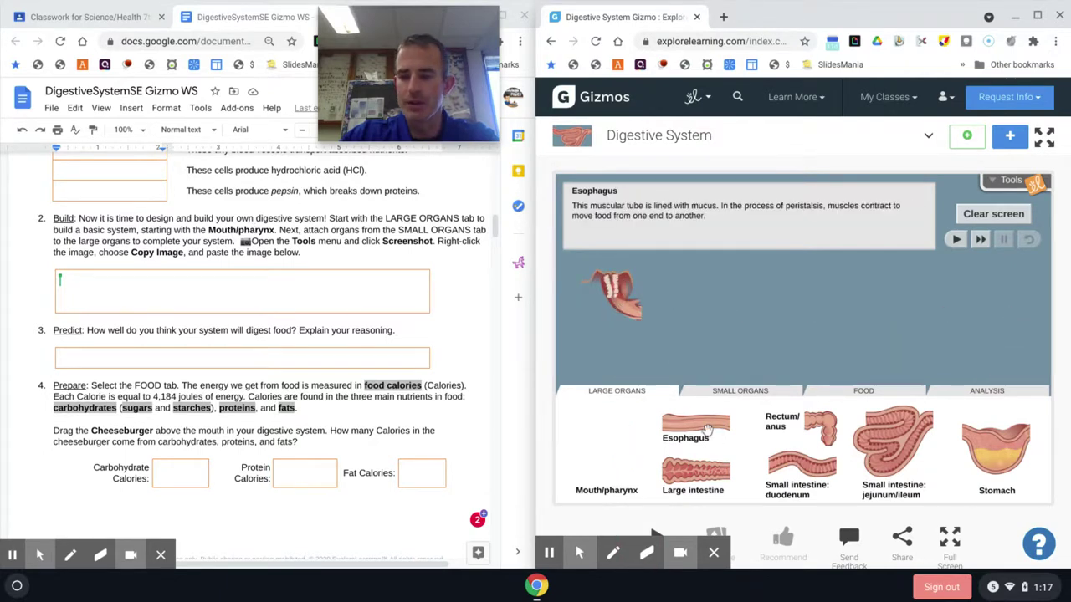
drag(719, 428, 707, 324)
drag(801, 464, 744, 335)
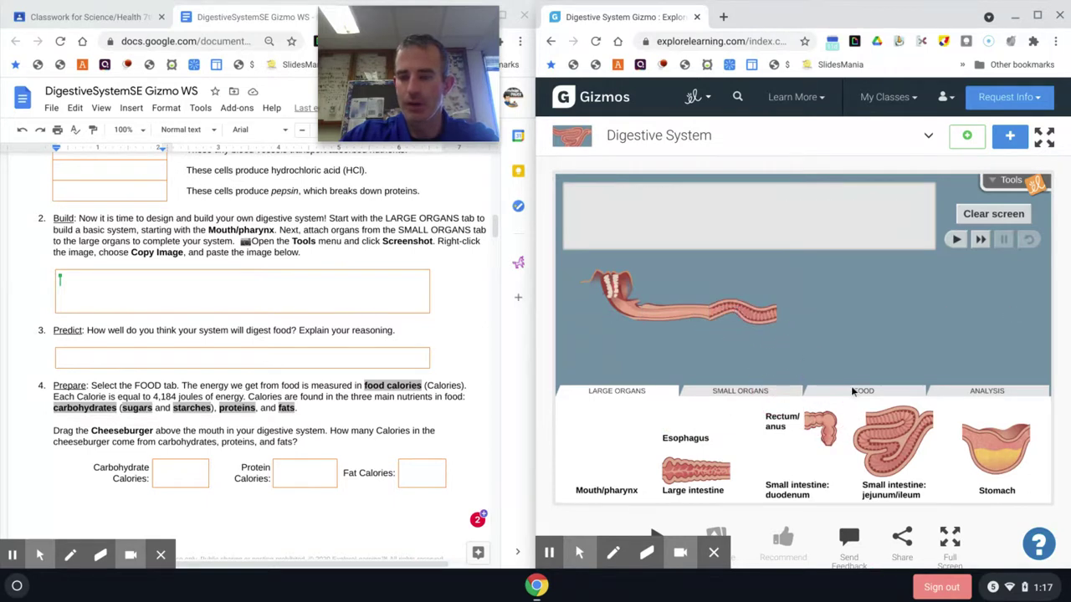
drag(991, 440, 803, 318)
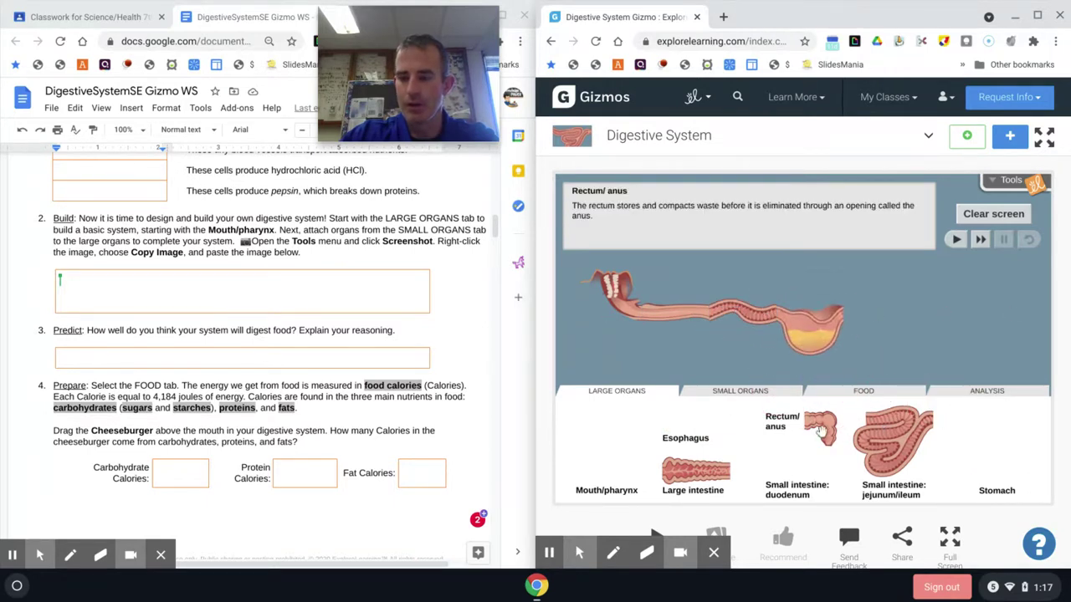
drag(820, 428, 1016, 382)
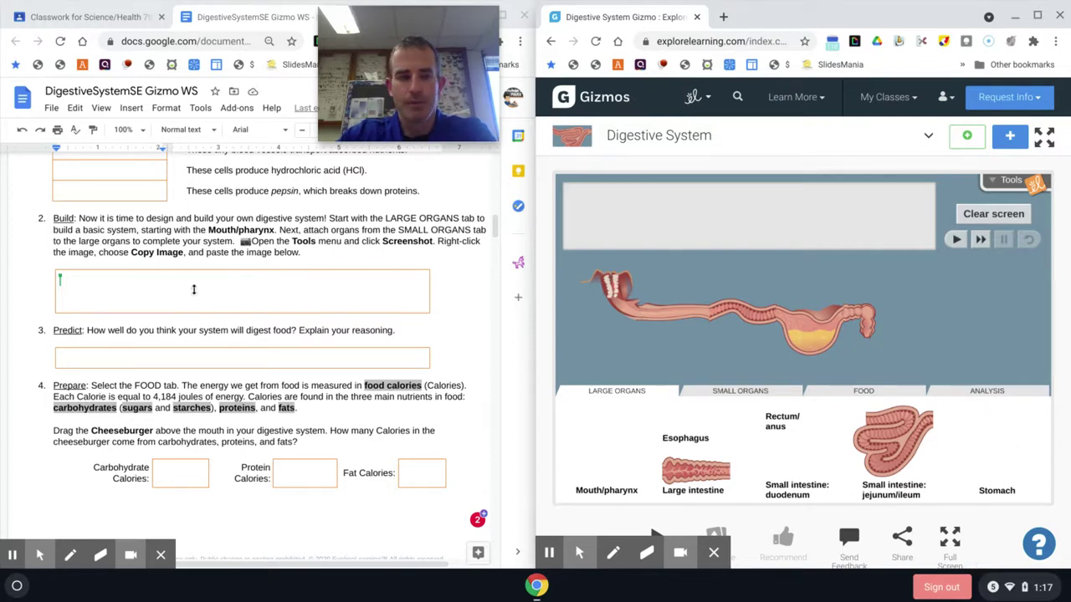
Check the small organs list, then move to the worksheet's Predict answer box
click(86, 284)
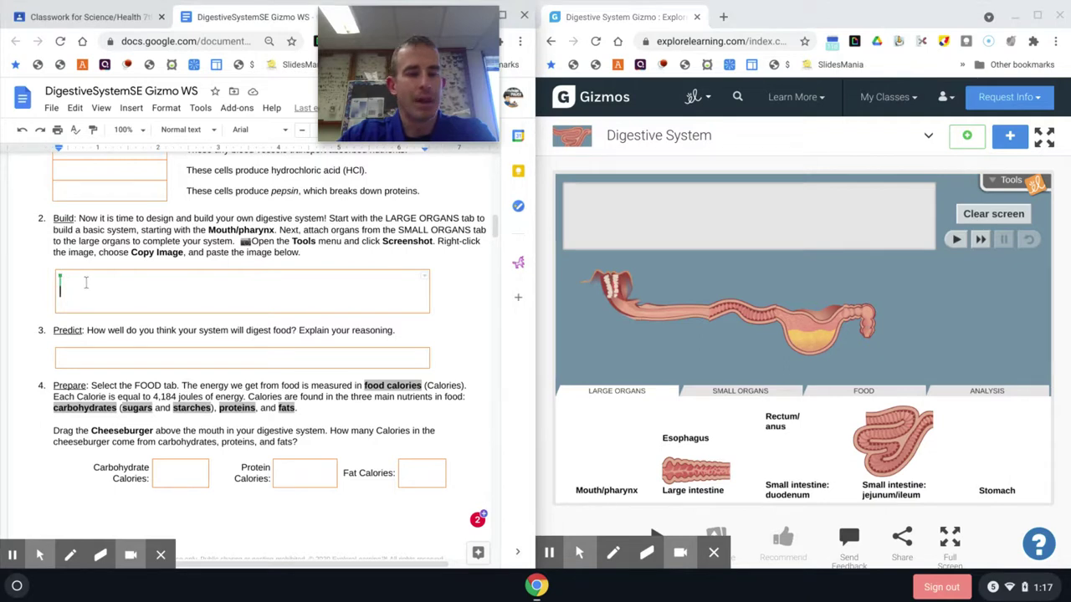
mouse_move(823, 331)
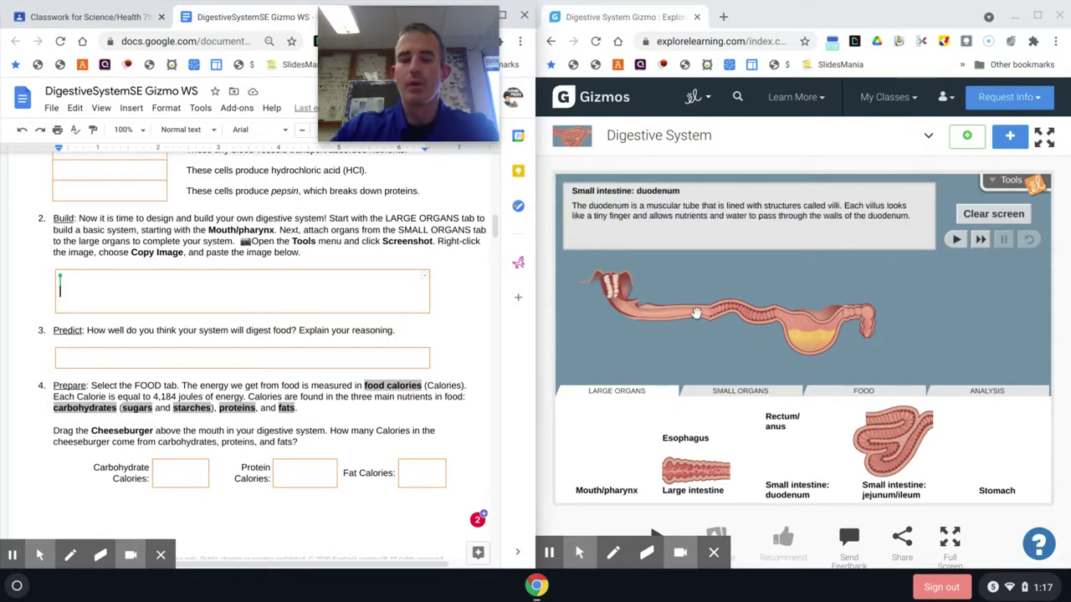
click(743, 397)
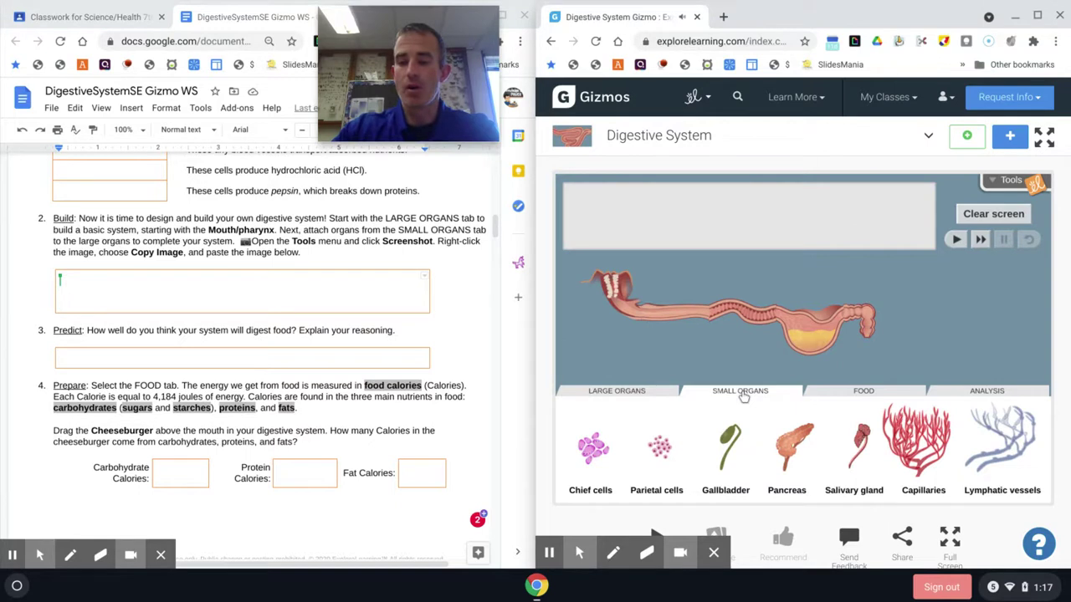
click(616, 393)
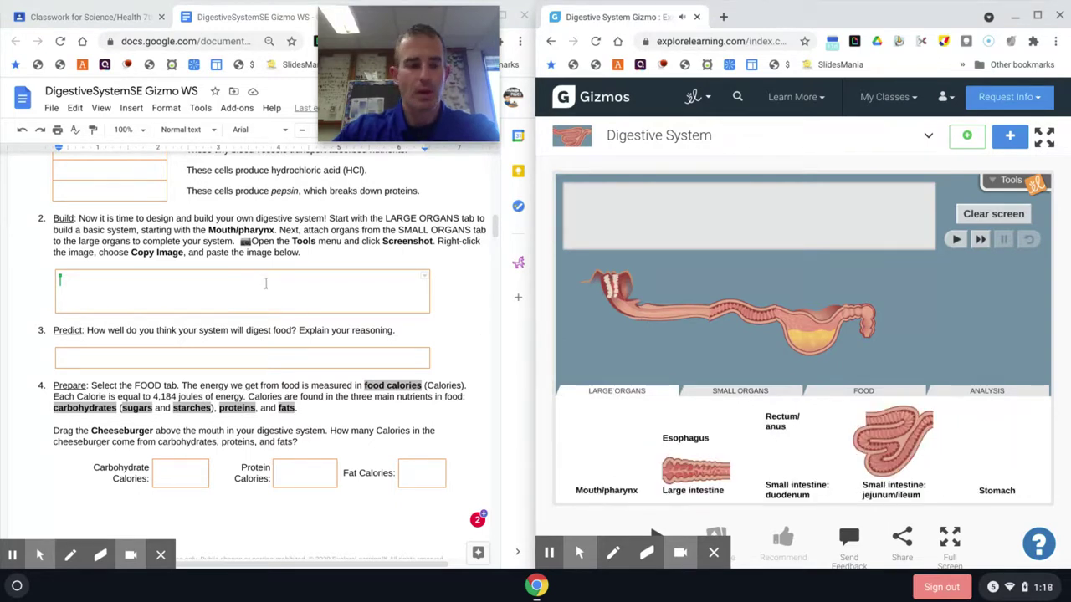
click(240, 359)
Drag the cheeseburger from the Food tab above the mouth to show its 726 Calories
scroll(240, 355, down, 1)
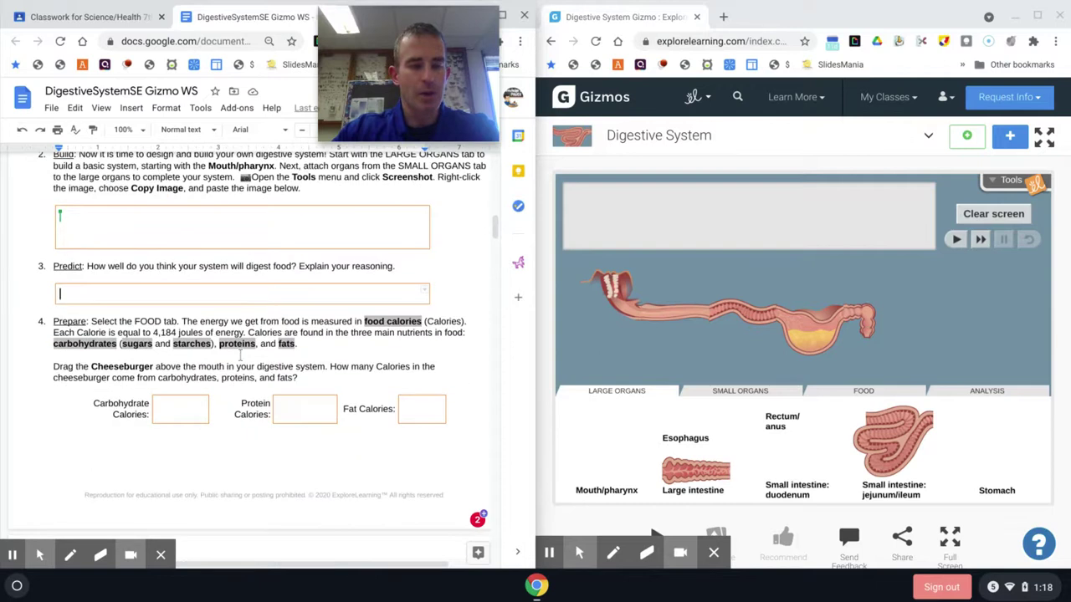
scroll(226, 334, down, 1)
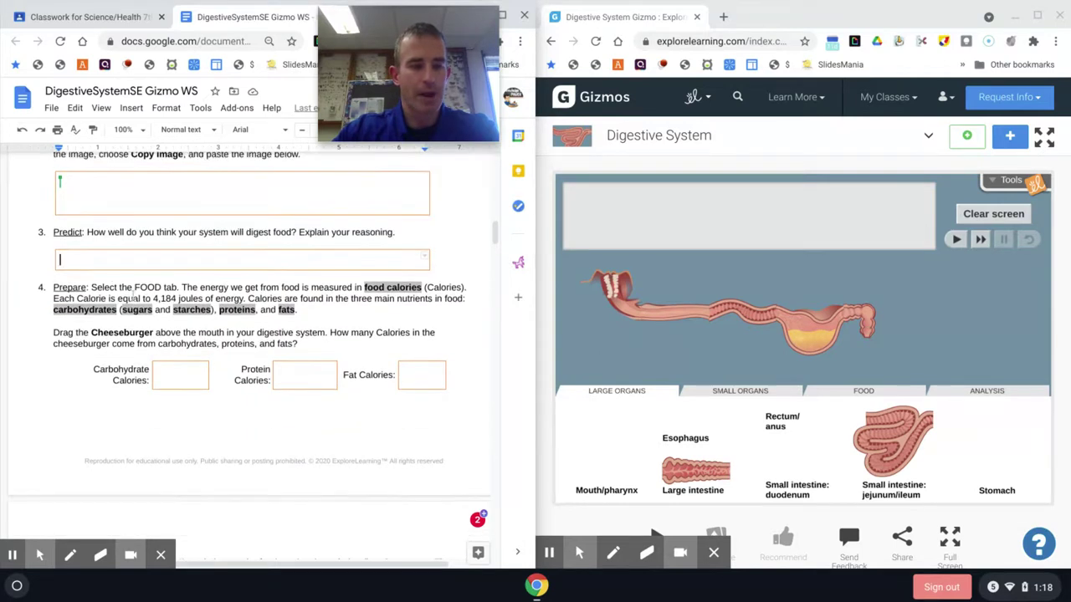
click(885, 398)
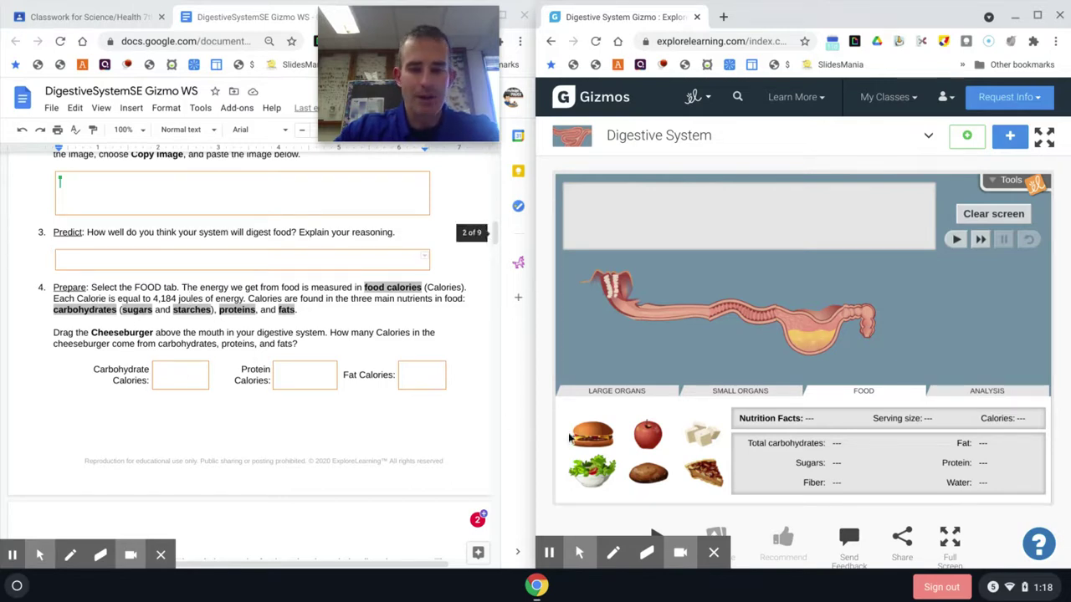
drag(593, 434, 611, 255)
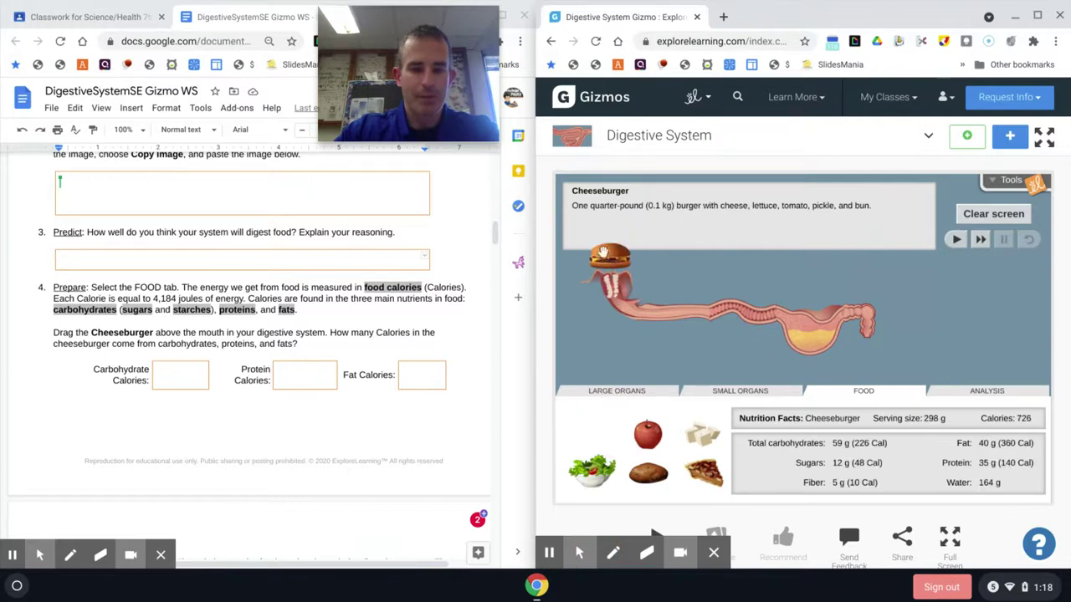
Step through the worksheet's Carbohydrate, Protein and Fat Calories answer boxes
click(174, 381)
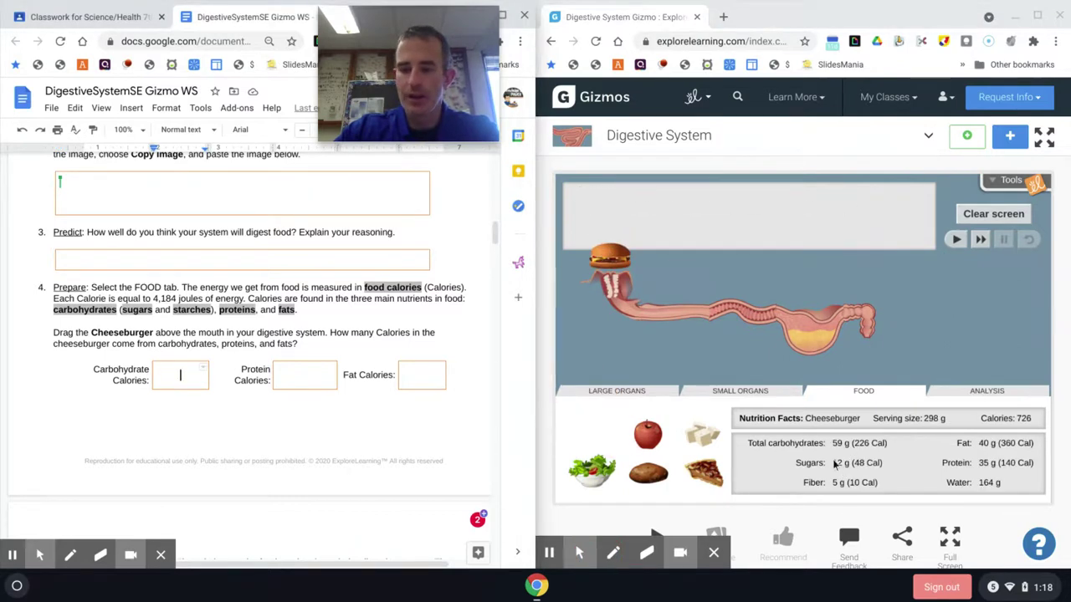
click(322, 379)
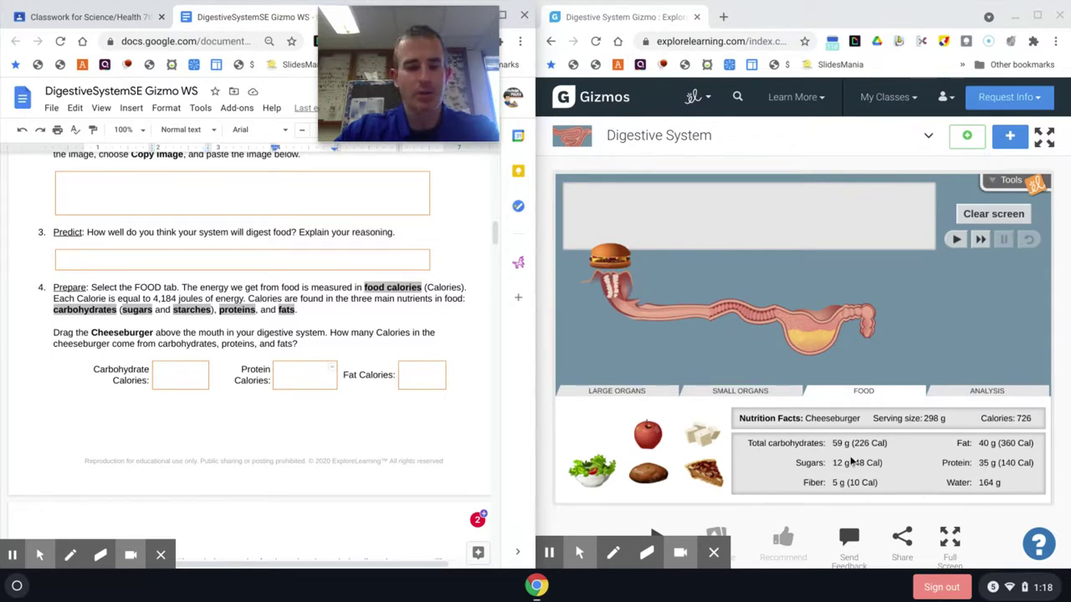
click(433, 379)
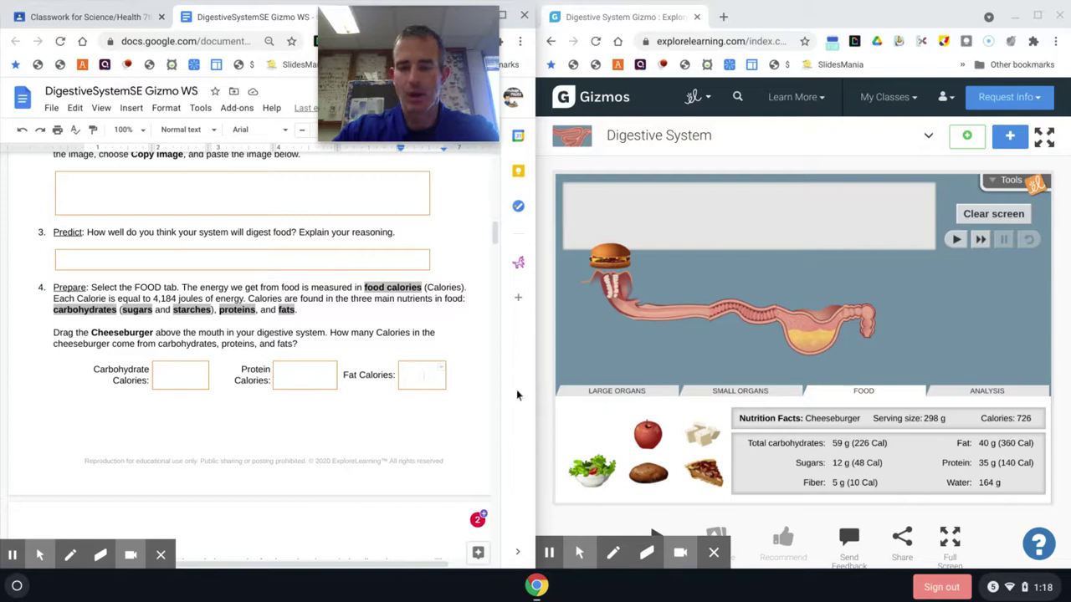
Play, reset and replay the cheeseburger digestion until it reports 0% Calories and 0% water absorbed
scroll(274, 308, down, 4)
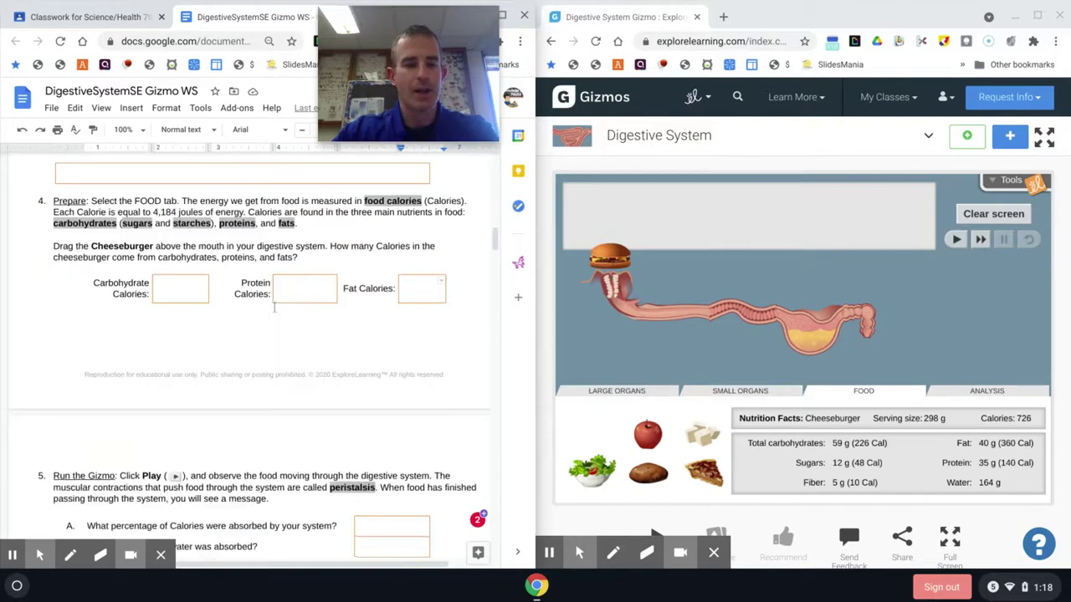
scroll(274, 307, down, 1)
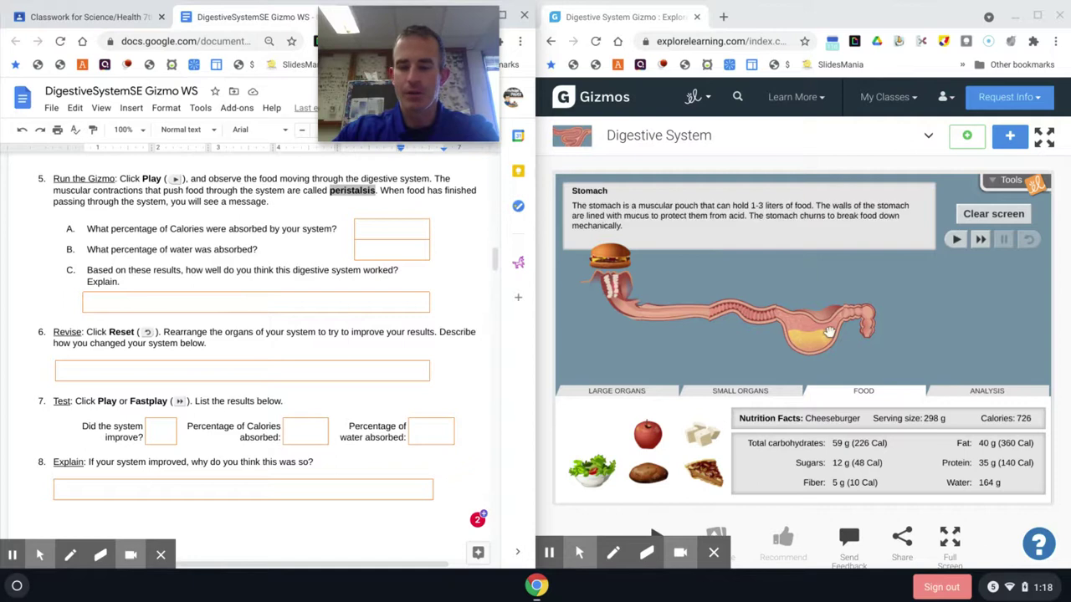
click(979, 240)
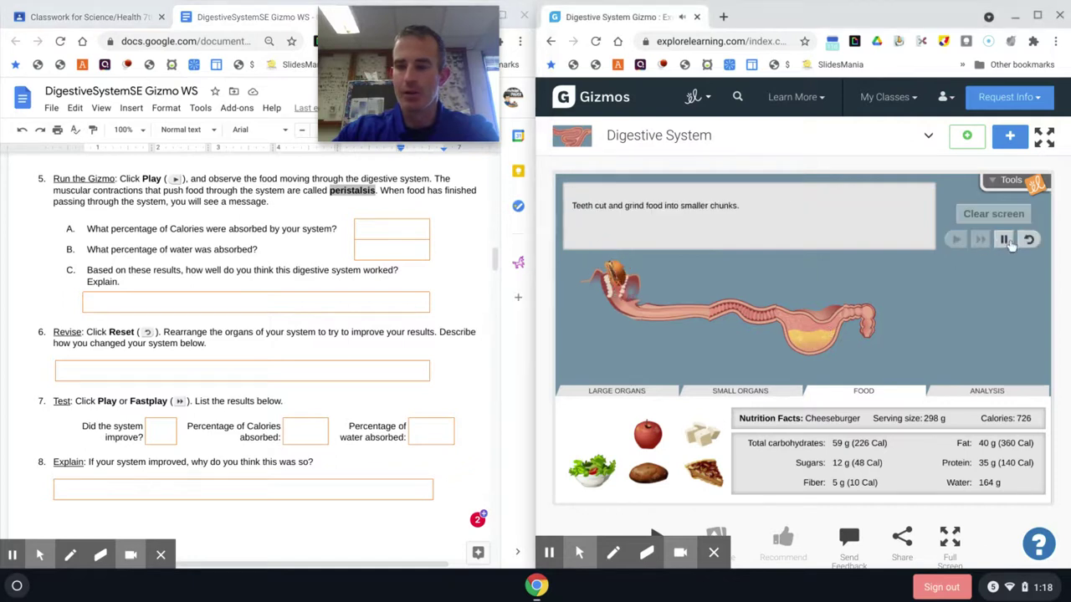
click(1024, 242)
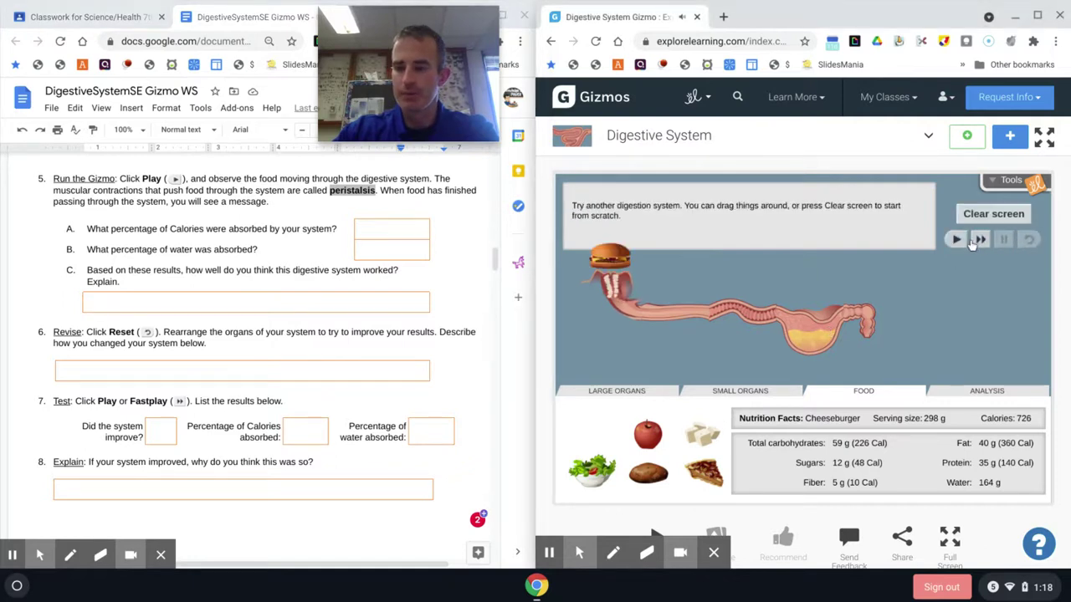
click(986, 241)
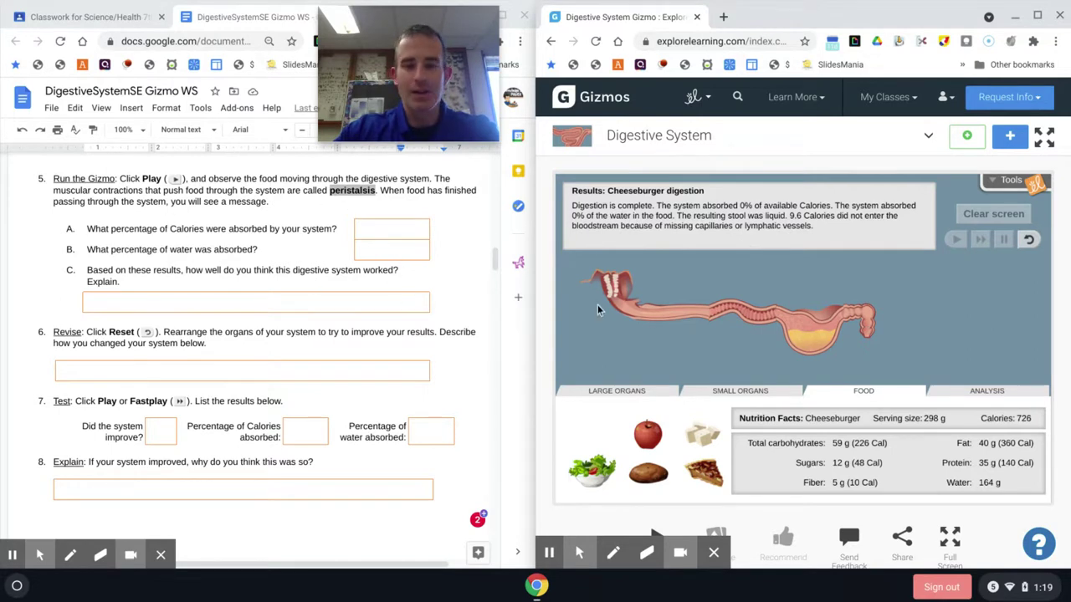
Show the cheeseburger's Analysis table: initial and current nutrients, with 0 absorbed for every nutrient and water
click(984, 391)
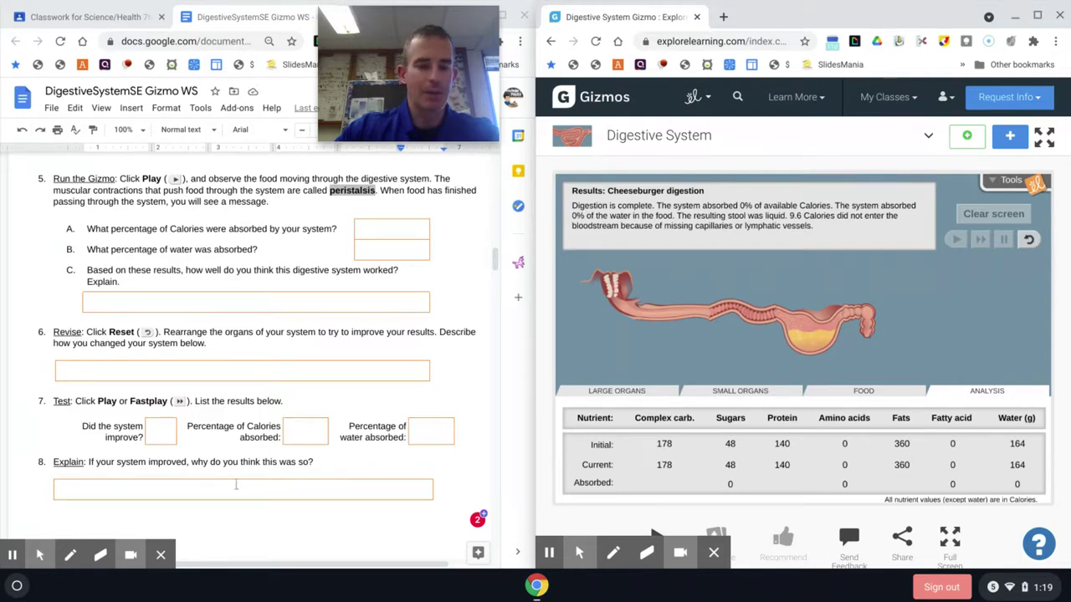
scroll(226, 468, down, 1)
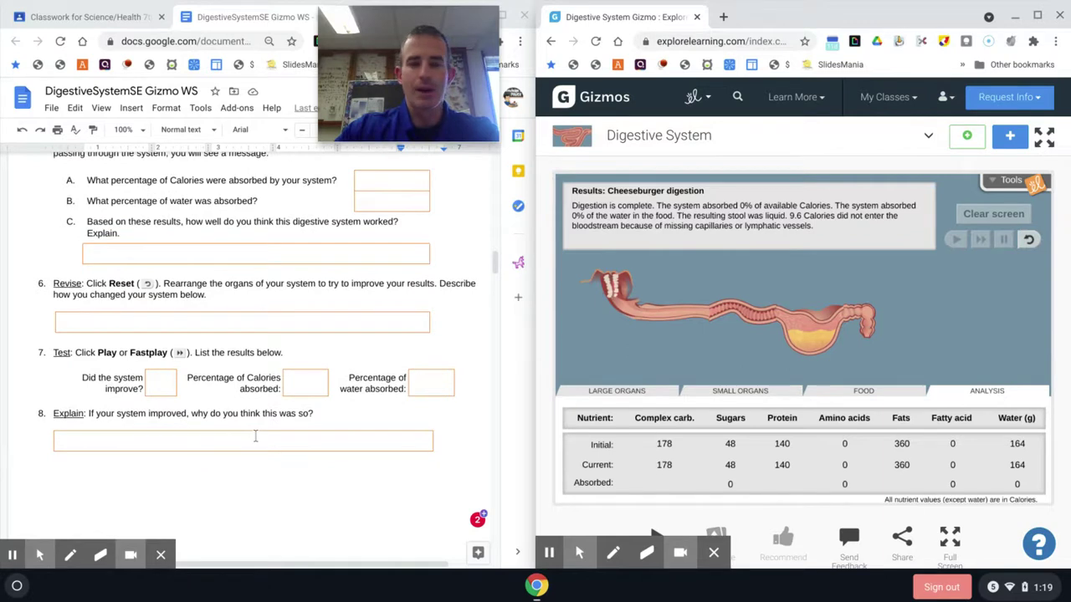
scroll(256, 436, up, 10)
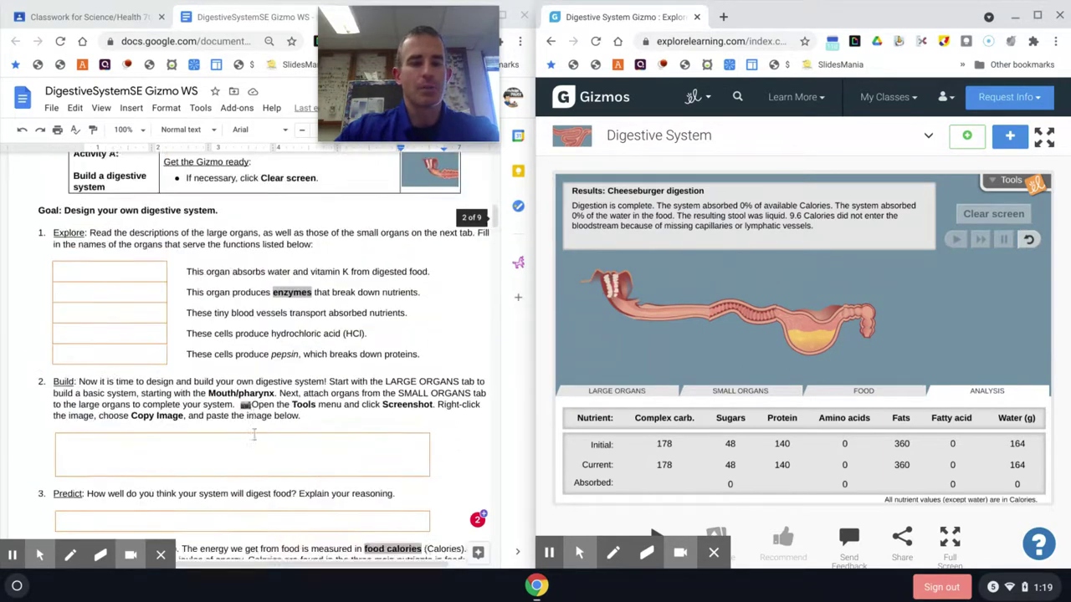
scroll(255, 436, up, 10)
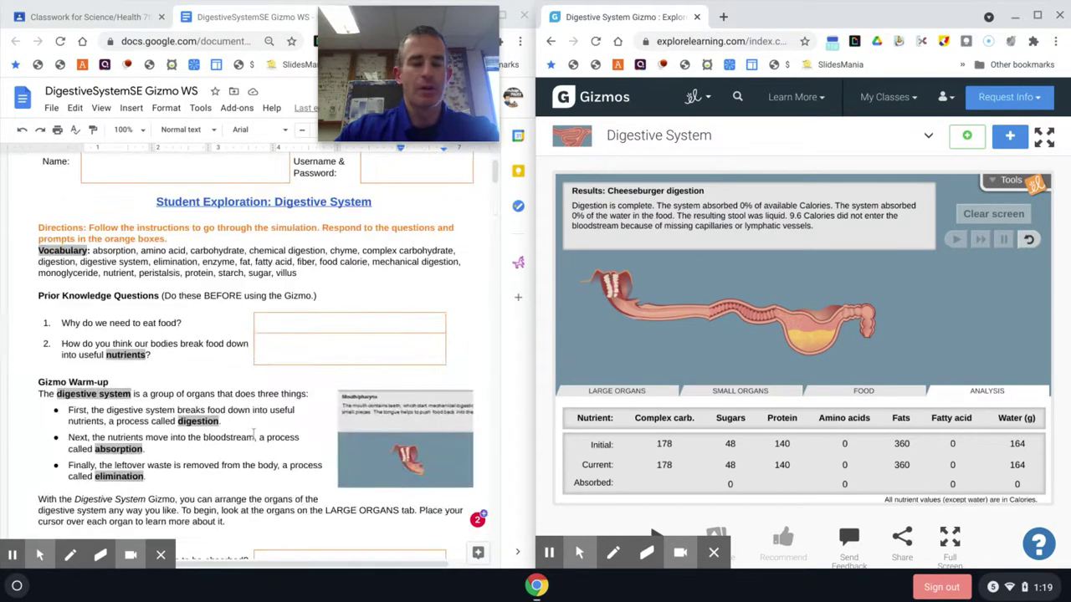
scroll(254, 435, up, 3)
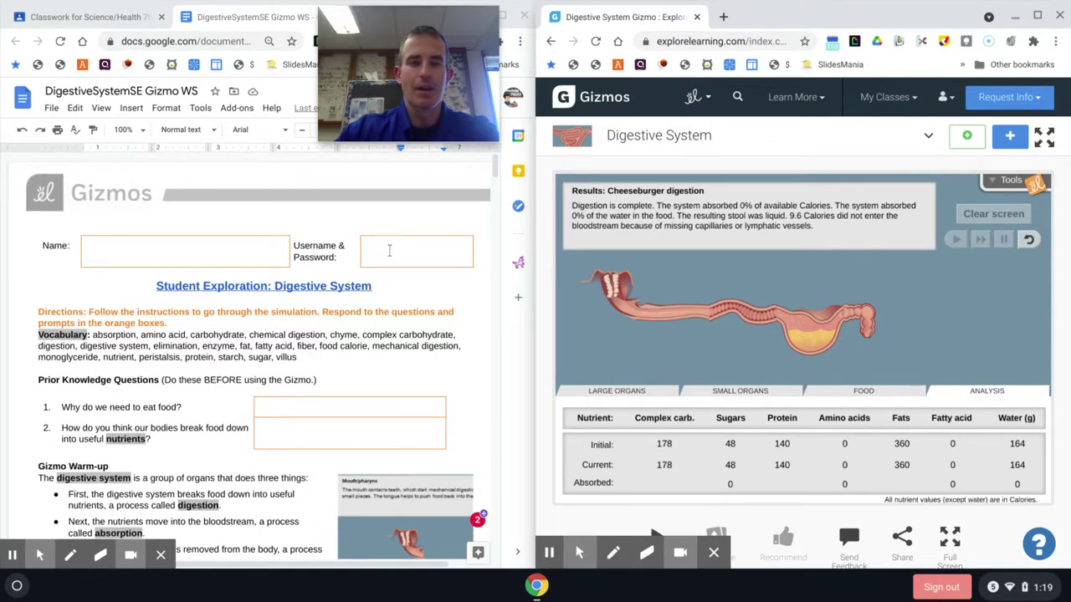
mouse_move(402, 77)
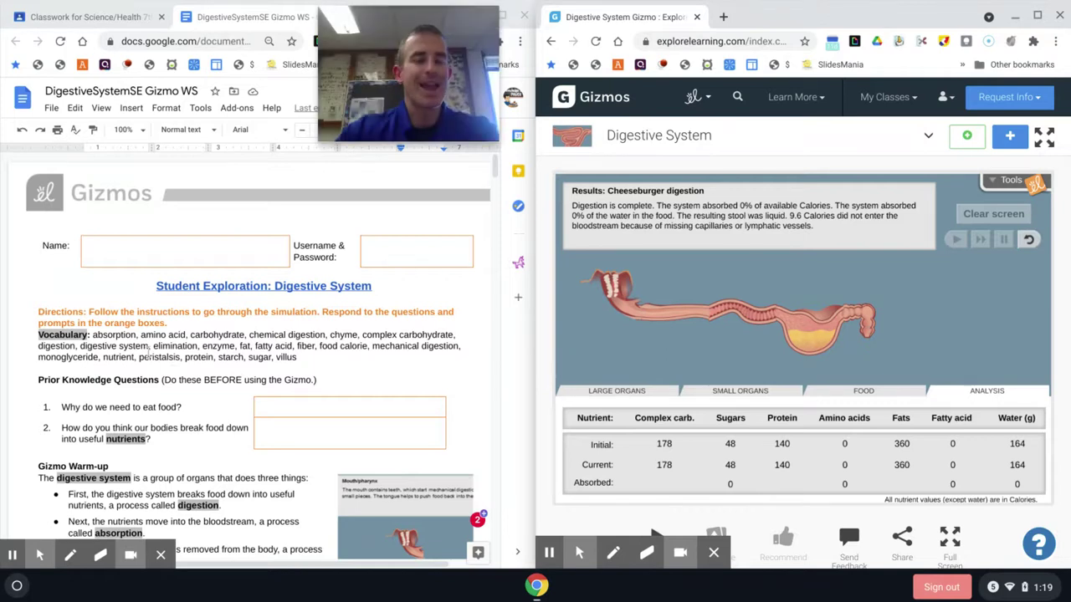
scroll(149, 351, down, 5)
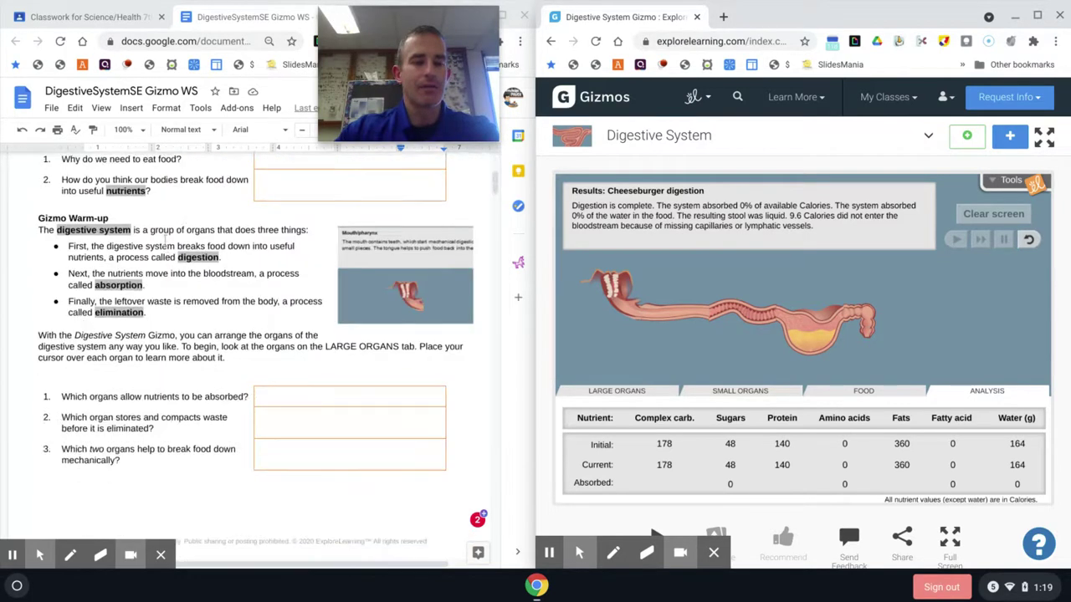
mouse_move(406, 56)
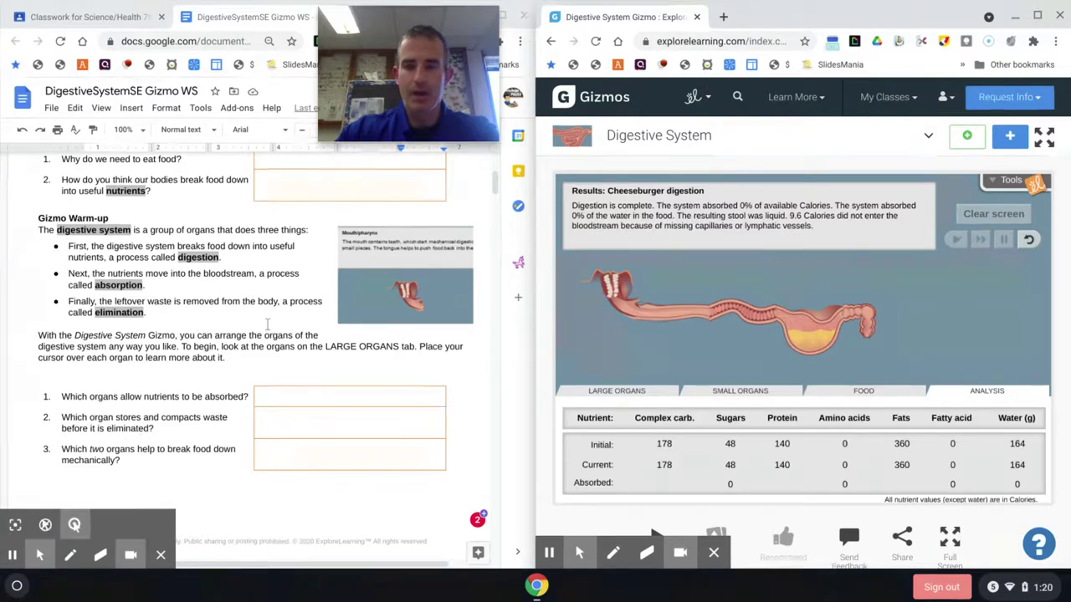
mouse_move(11, 576)
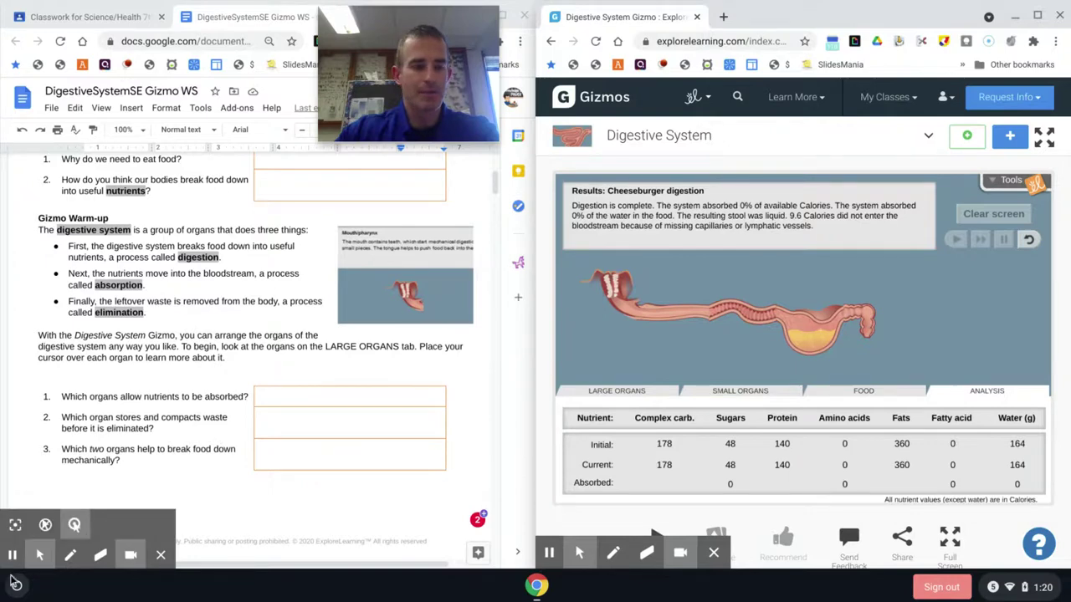